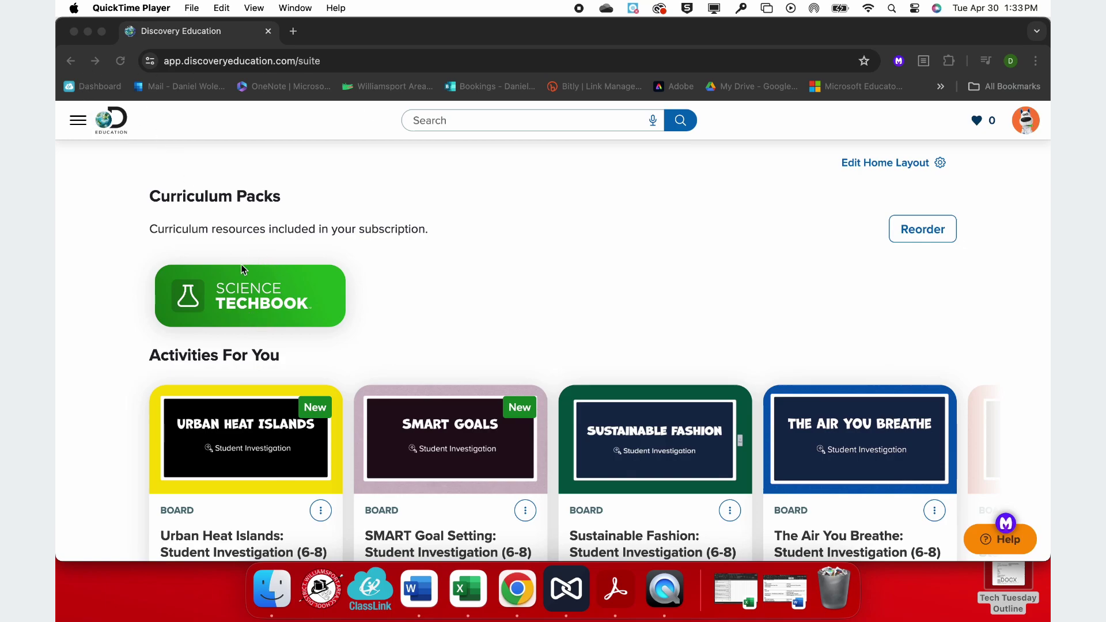
Scroll down to the Timely & Relevant row and open the Earth Day channel card.
scroll(258, 291, "down", 5)
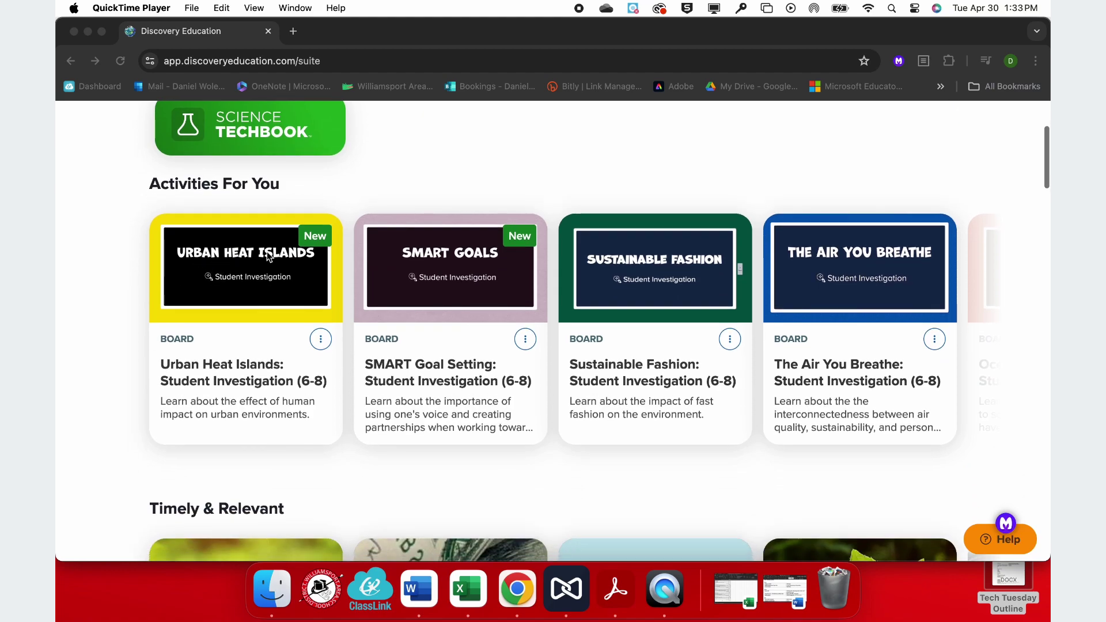
scroll(477, 285, "down", 6)
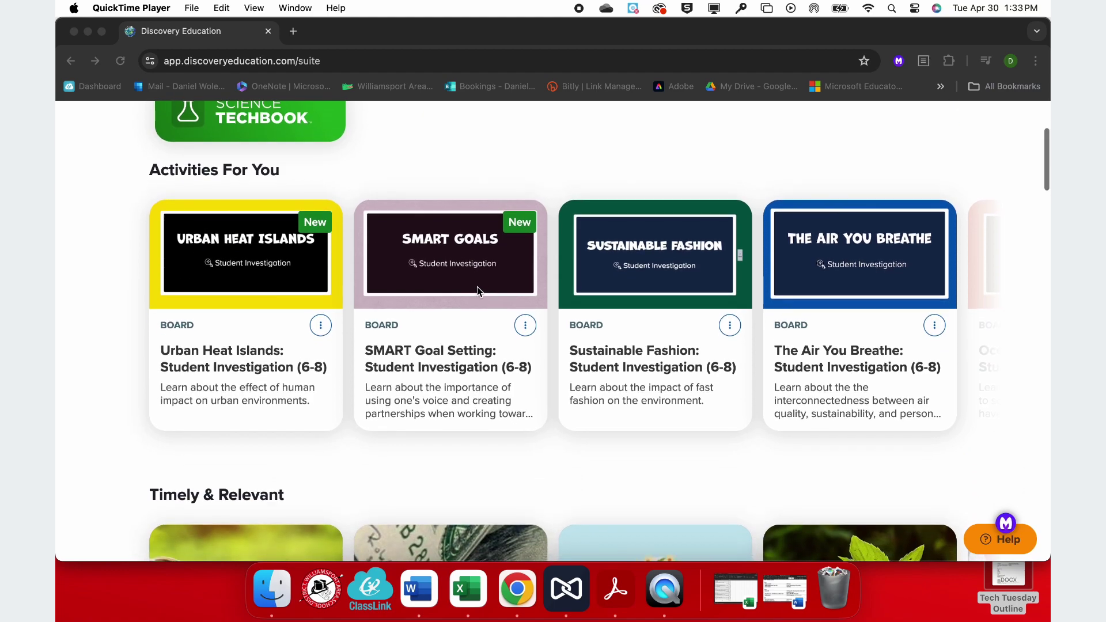
scroll(477, 285, "down", 2)
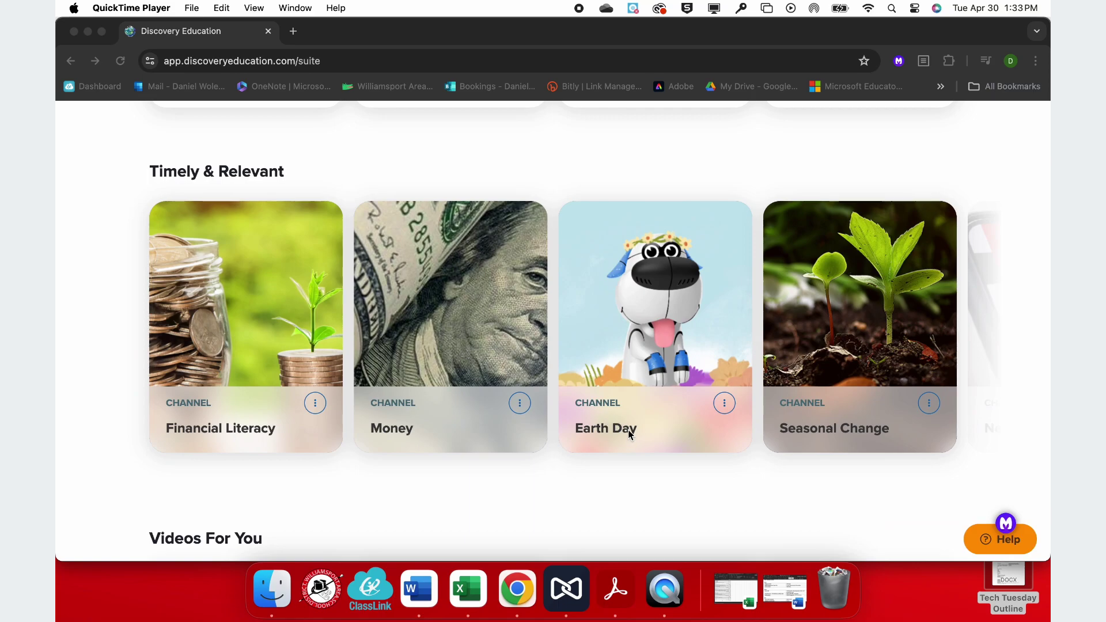
left_click(620, 330)
Open the Earth Day channel and browse its Instructional Activities and video rows.
left_click(608, 316)
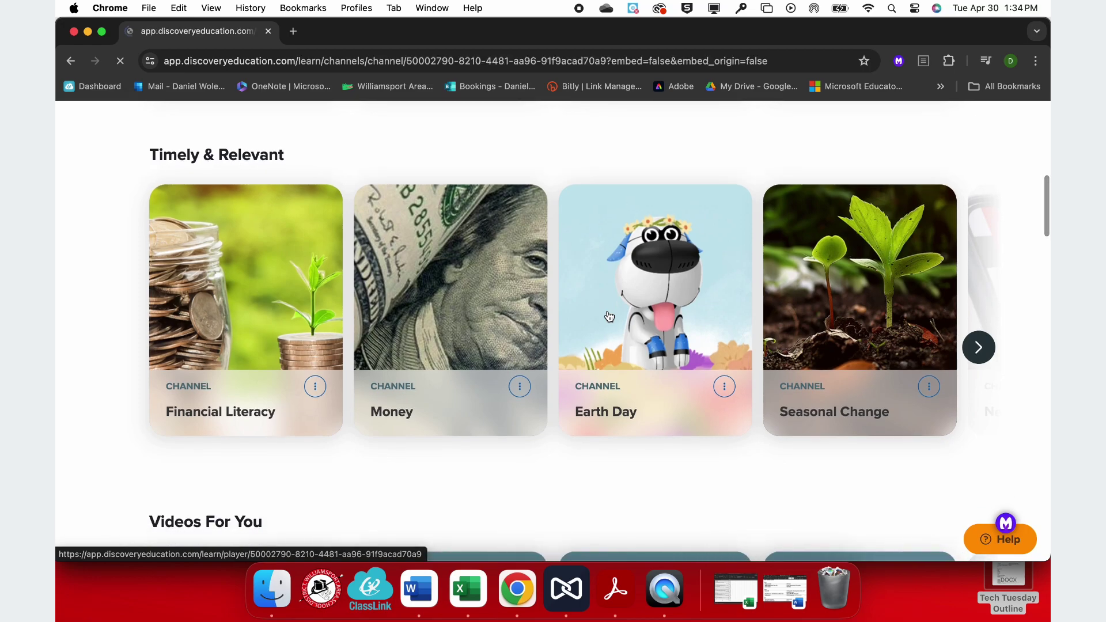
scroll(568, 423, "down", 10)
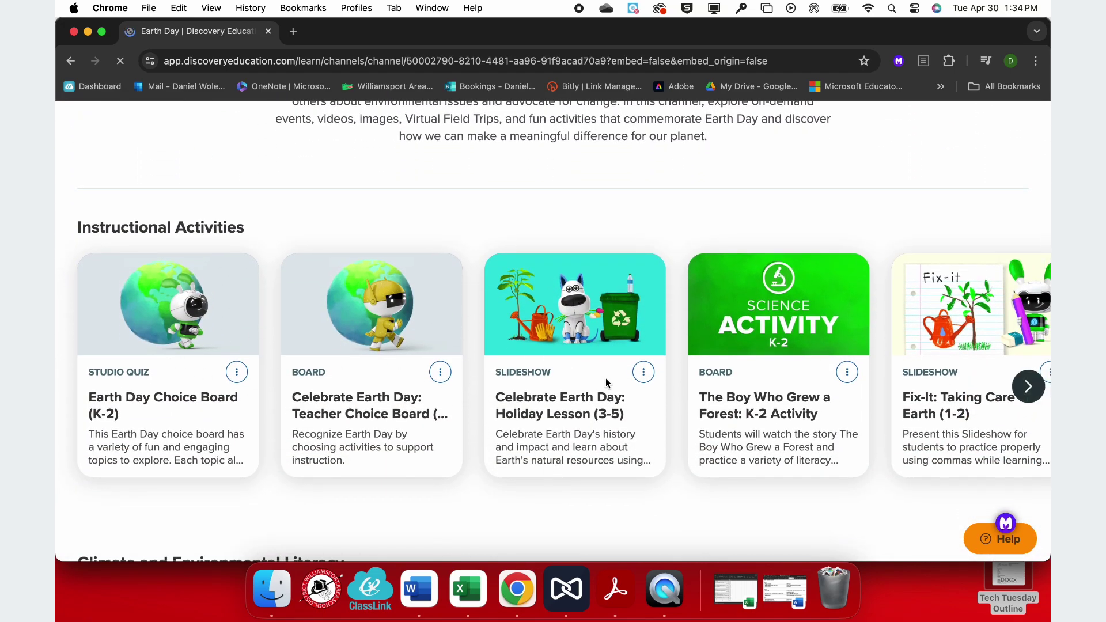
scroll(604, 380, "down", 7)
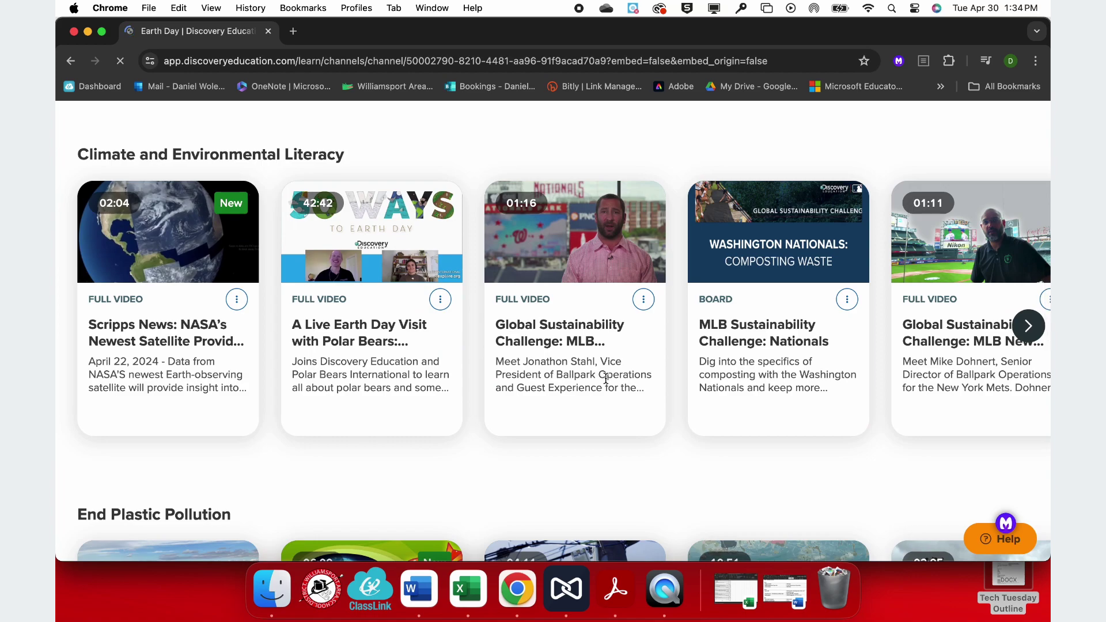
scroll(605, 379, "down", 4)
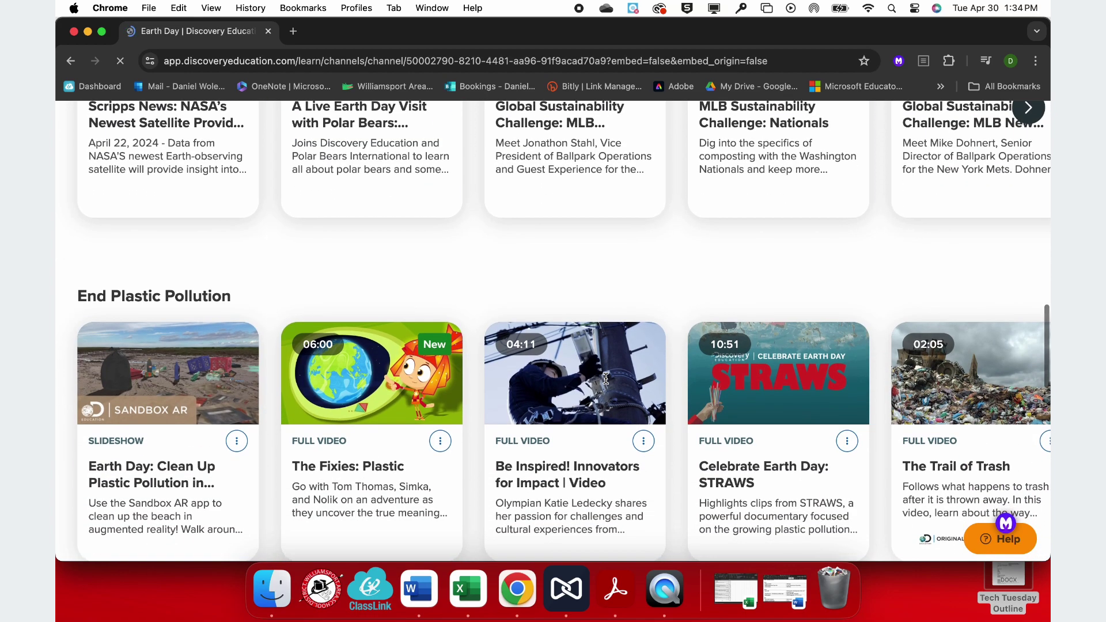
scroll(605, 379, "up", 20)
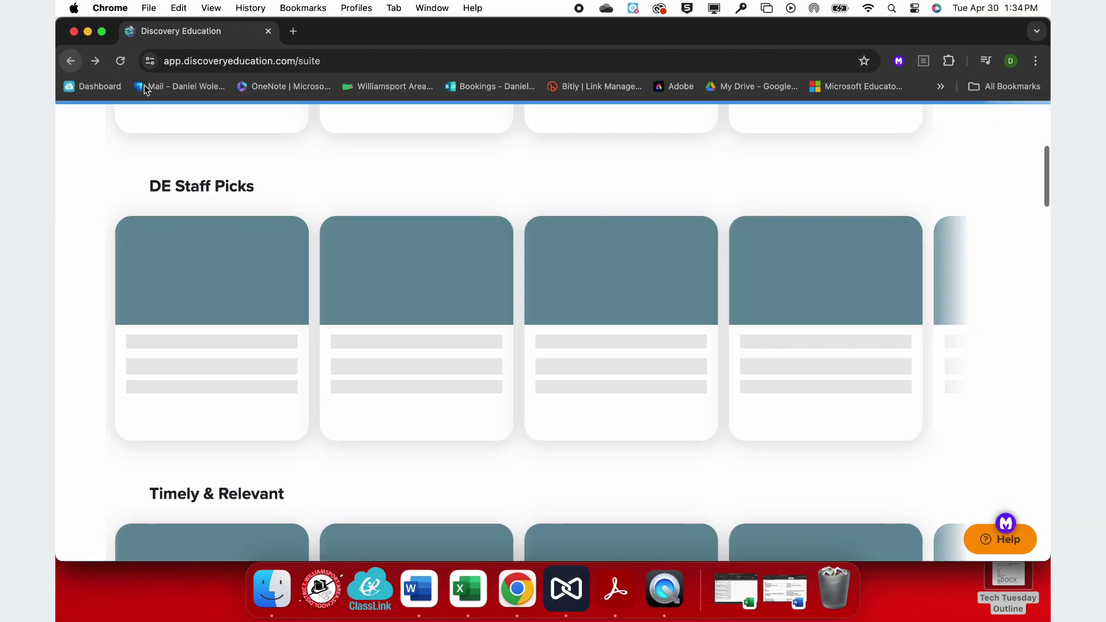
Scroll through the home page rows and back up to Curriculum Packs.
scroll(452, 320, "down", 6)
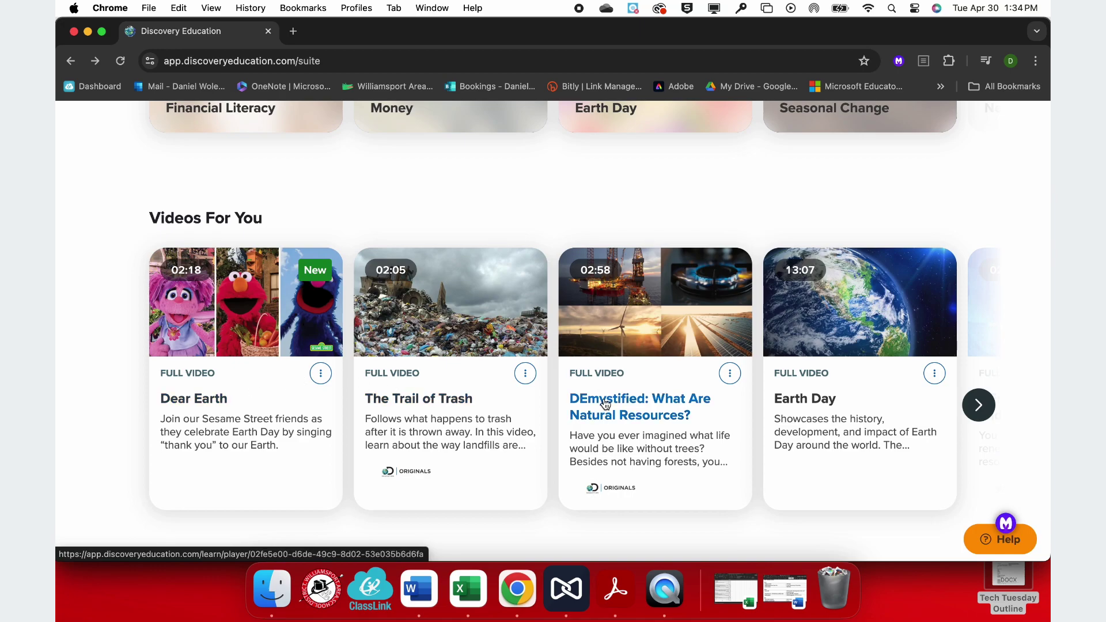
scroll(605, 404, "down", 8)
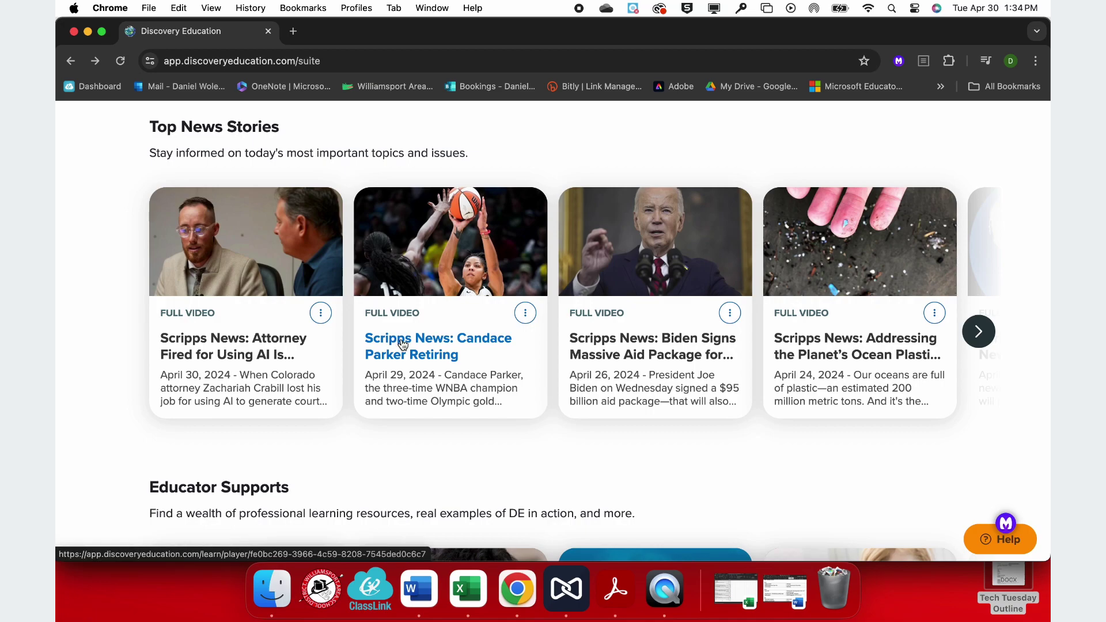
scroll(599, 363, "down", 6)
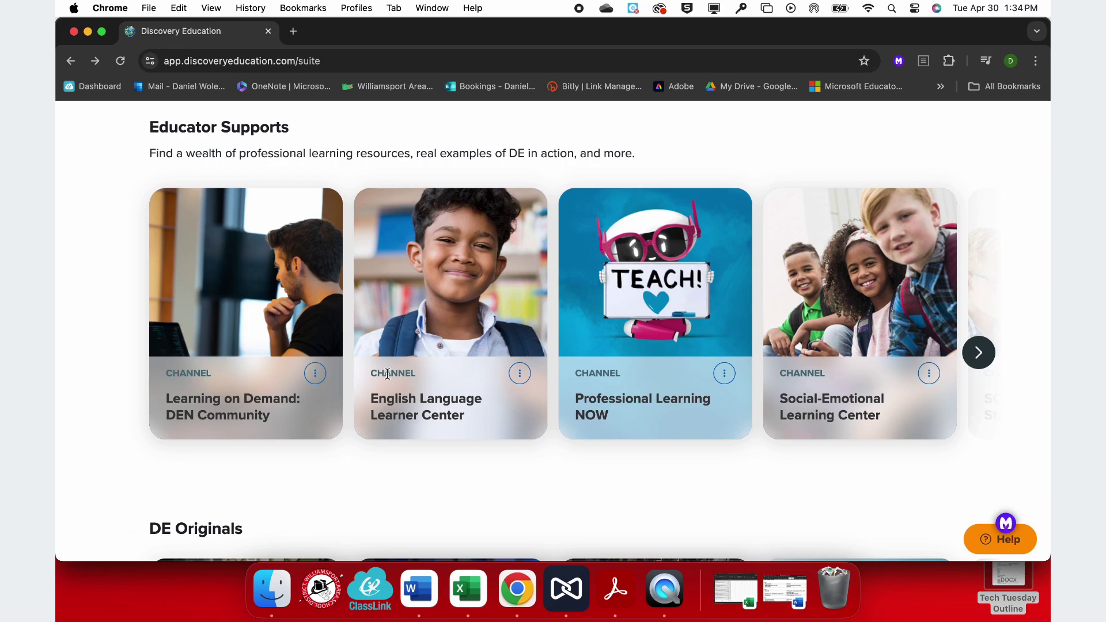
scroll(387, 375, "down", 5)
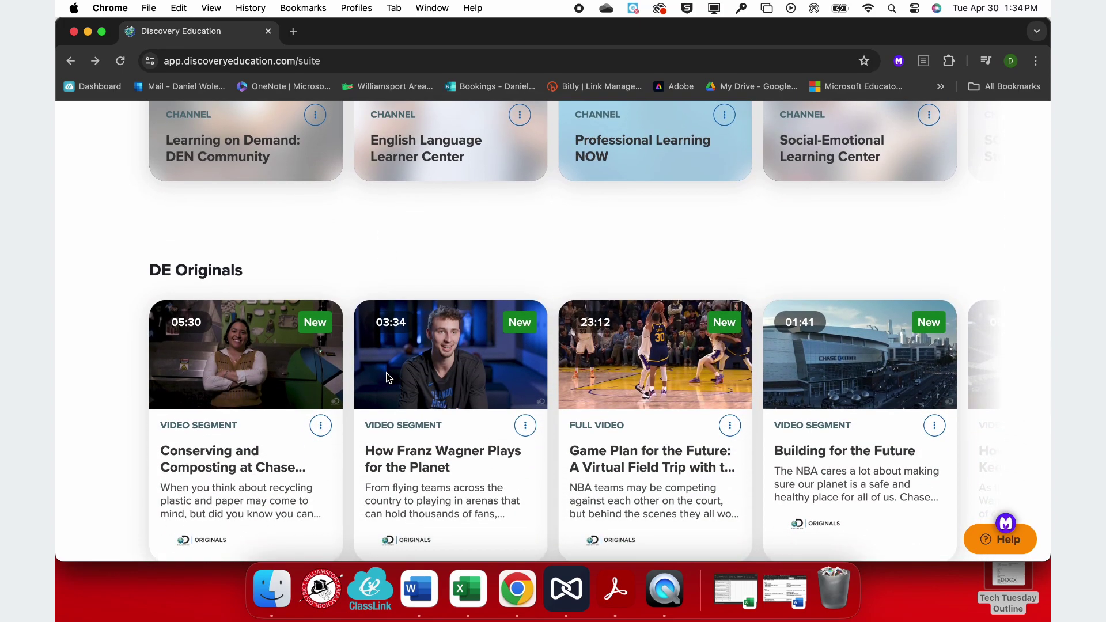
scroll(386, 372, "up", 10)
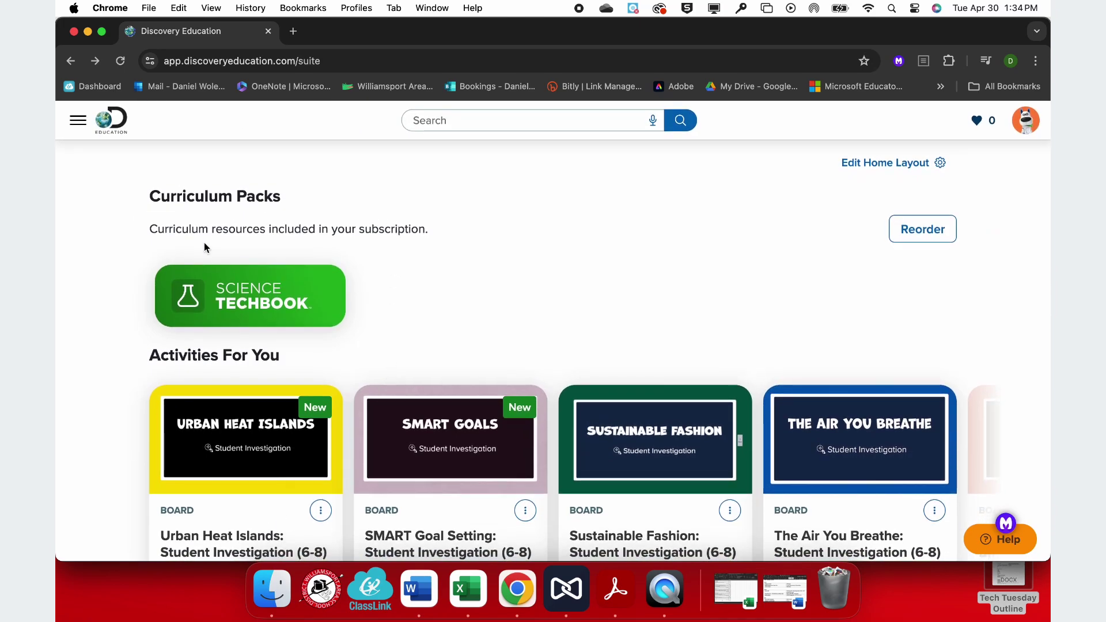
Open Science Techbook and go from the Life Cycles lesson to the Grade 3 course page.
left_click(253, 302)
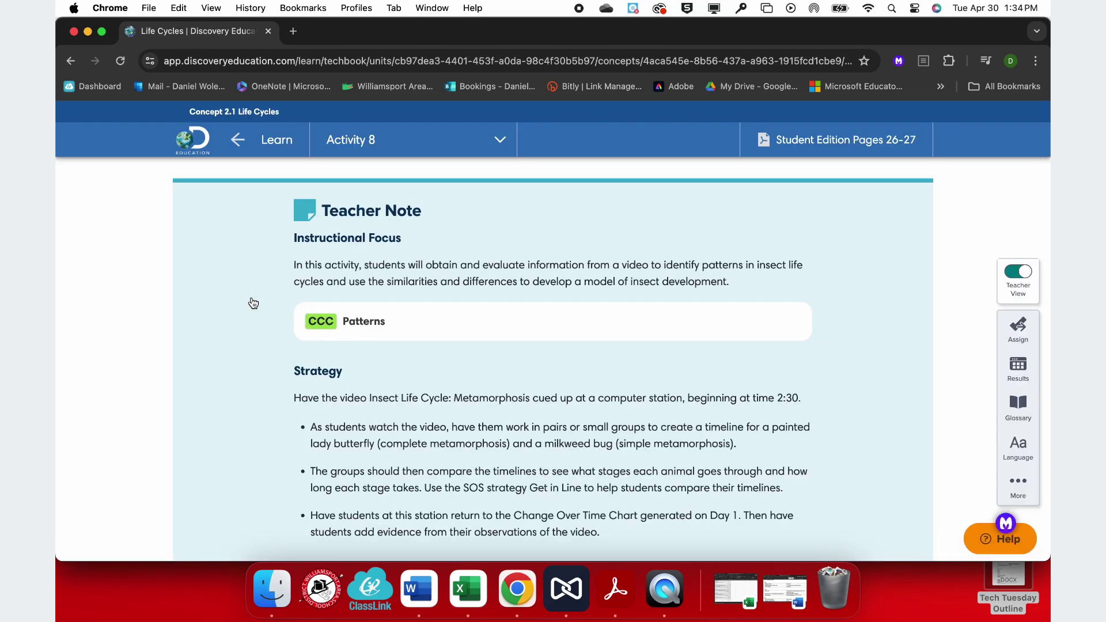
left_click(236, 140)
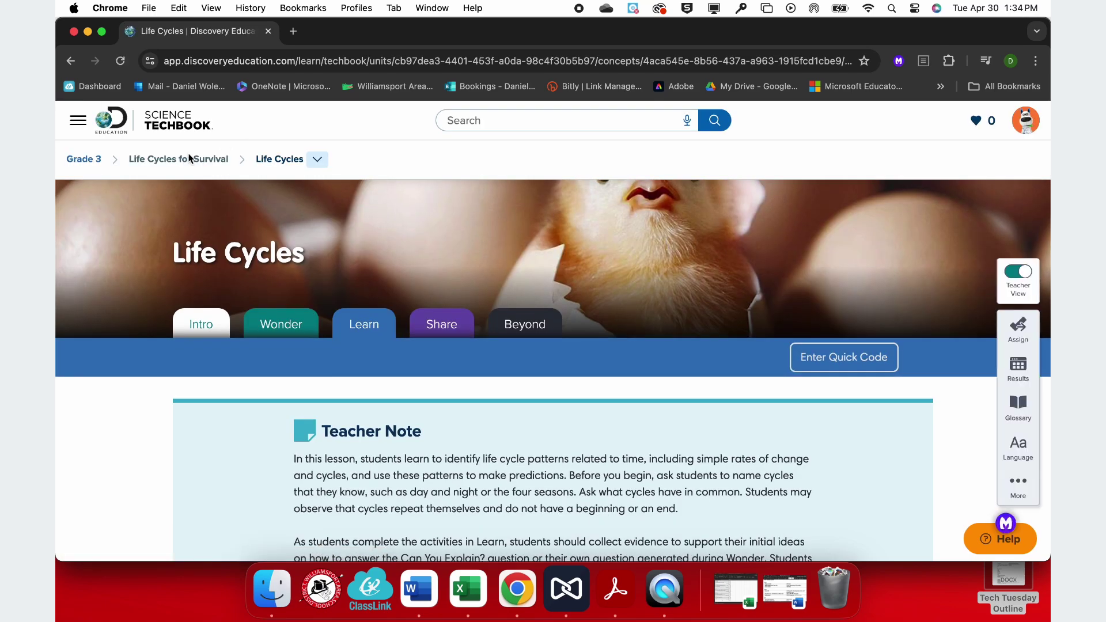
left_click(84, 159)
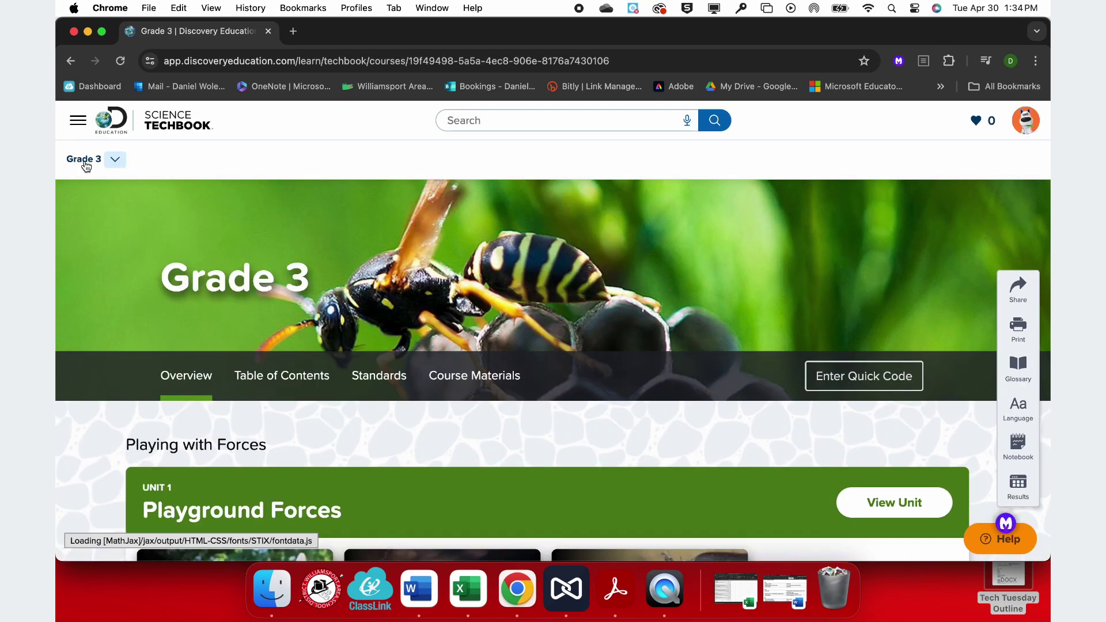
Switch the grade dropdown to the Grade 1 course and look over its page.
left_click(115, 160)
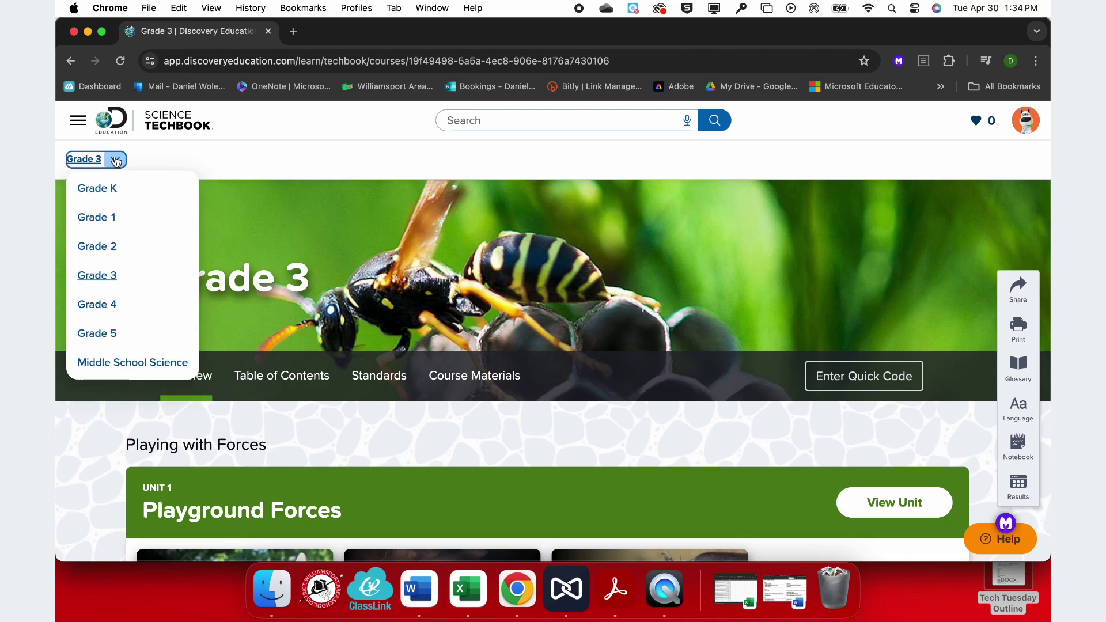
left_click(115, 161)
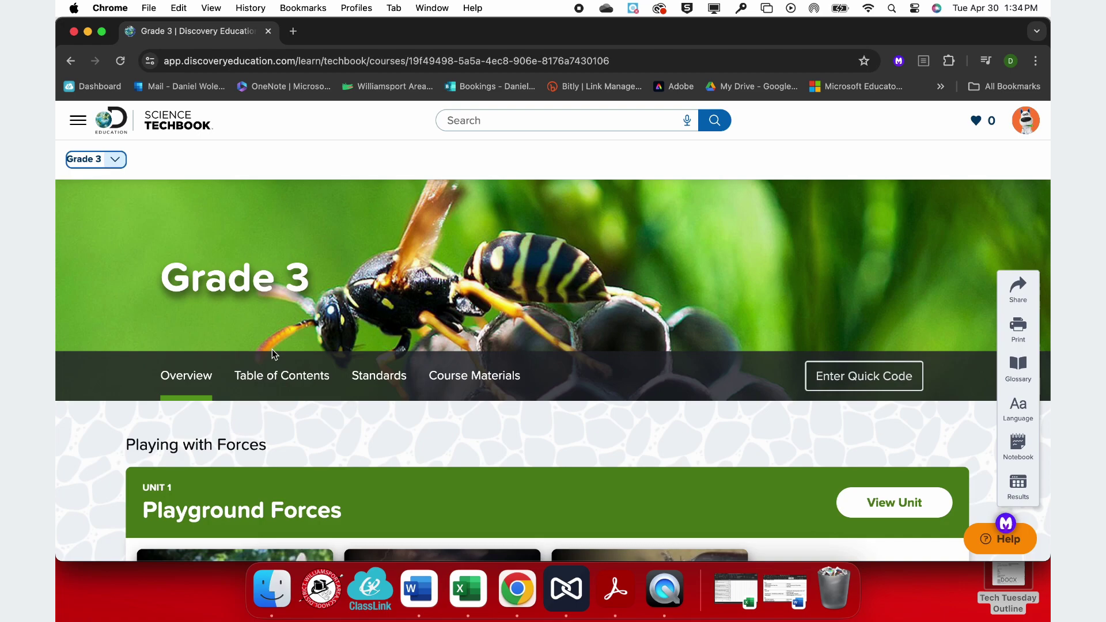
left_click(117, 161)
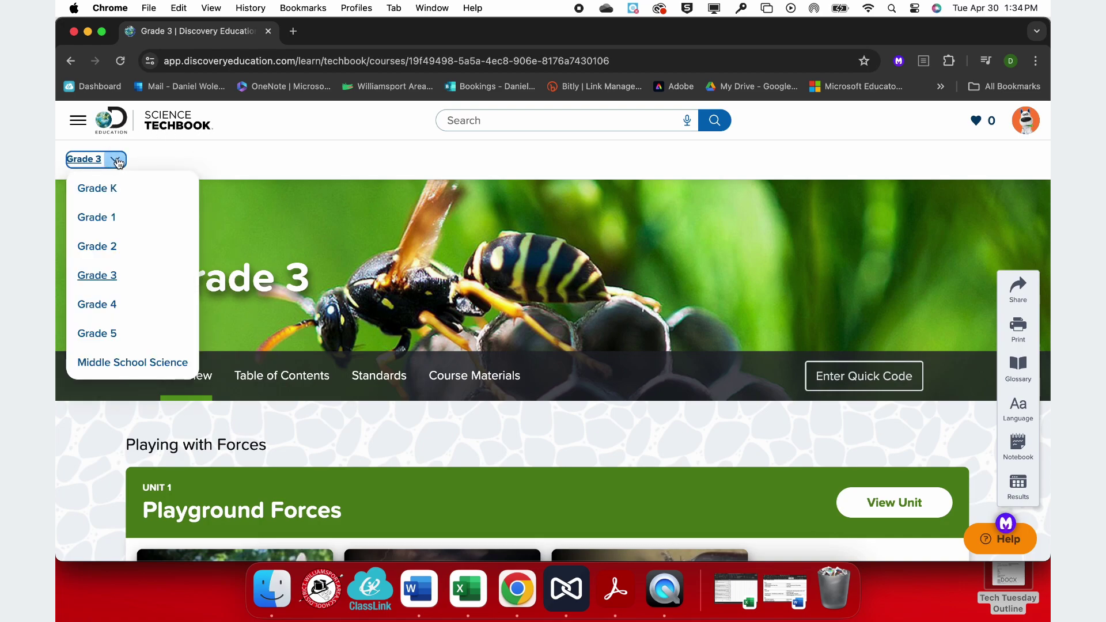
left_click(111, 229)
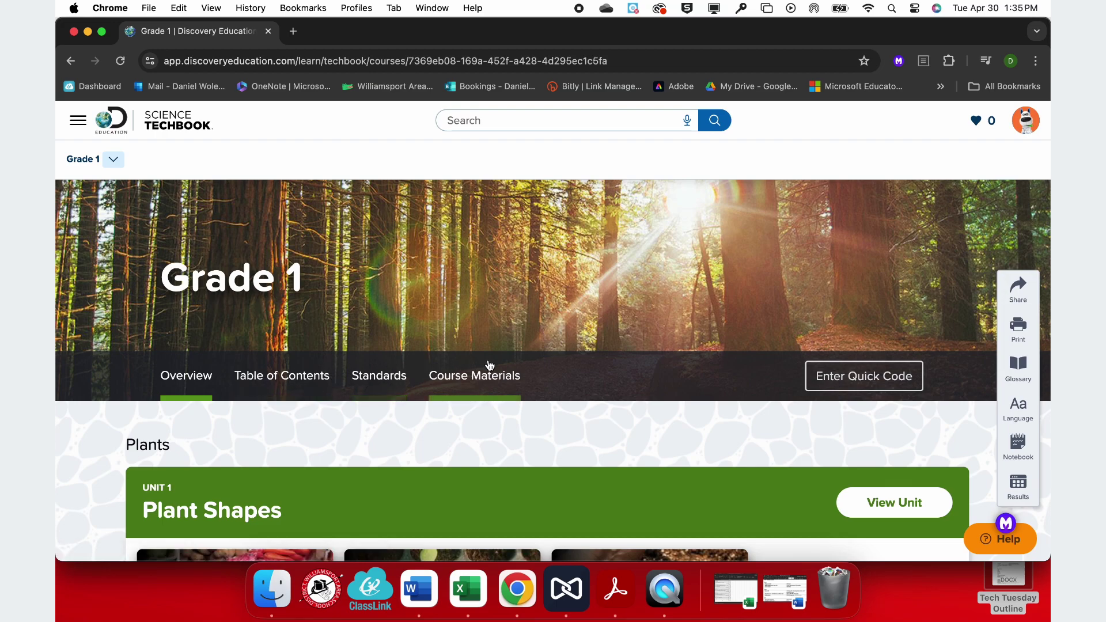
scroll(487, 369, "down", 1)
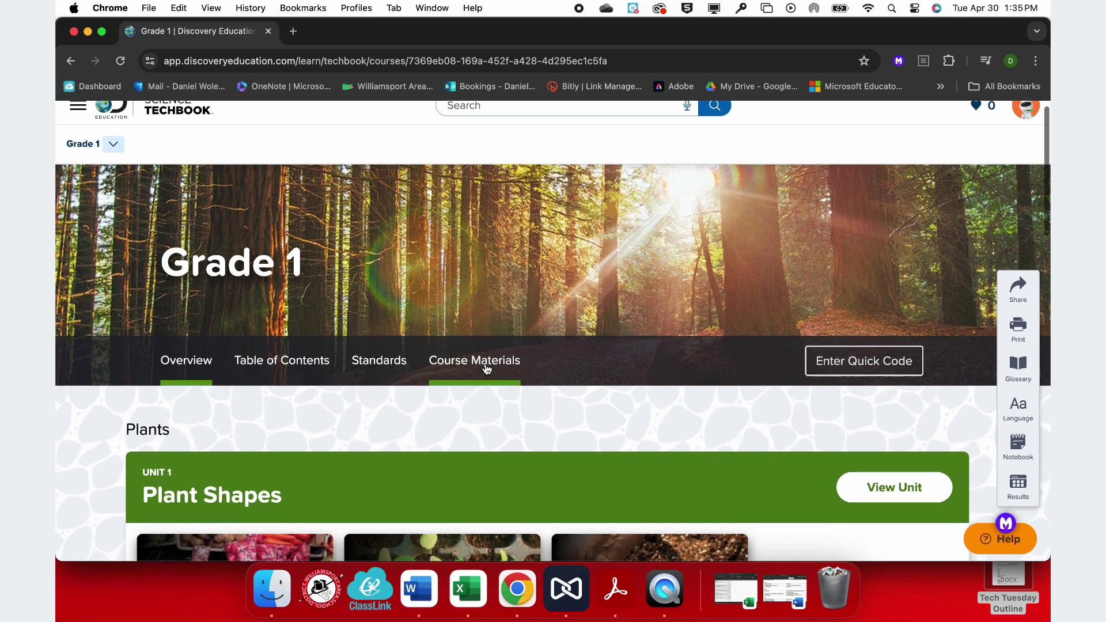
scroll(487, 369, "up", 1)
left_click(112, 155)
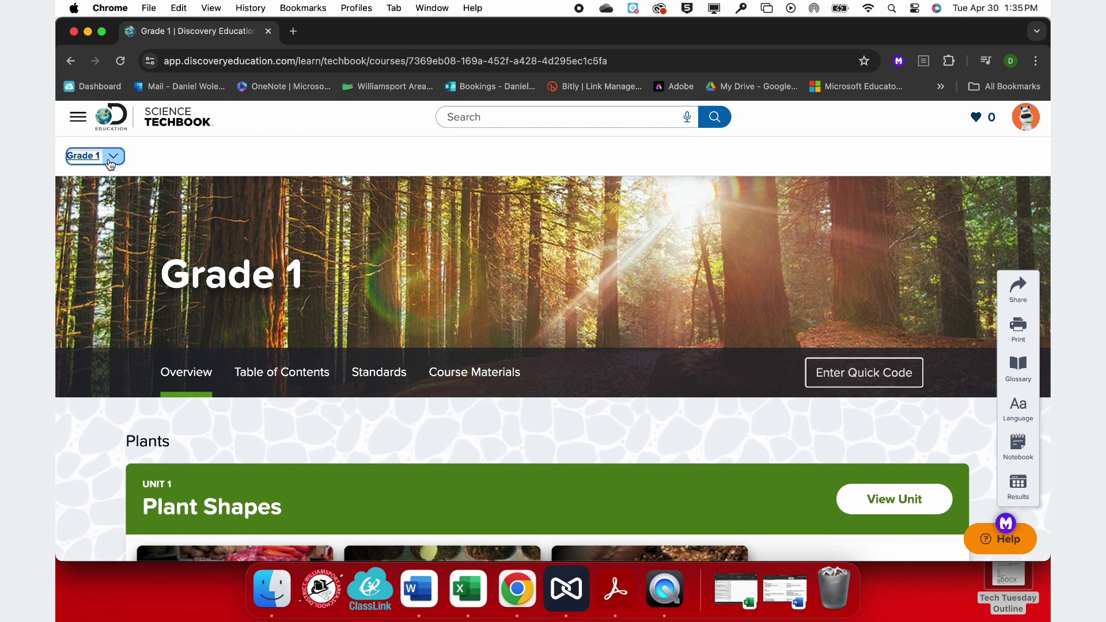
left_click(113, 270)
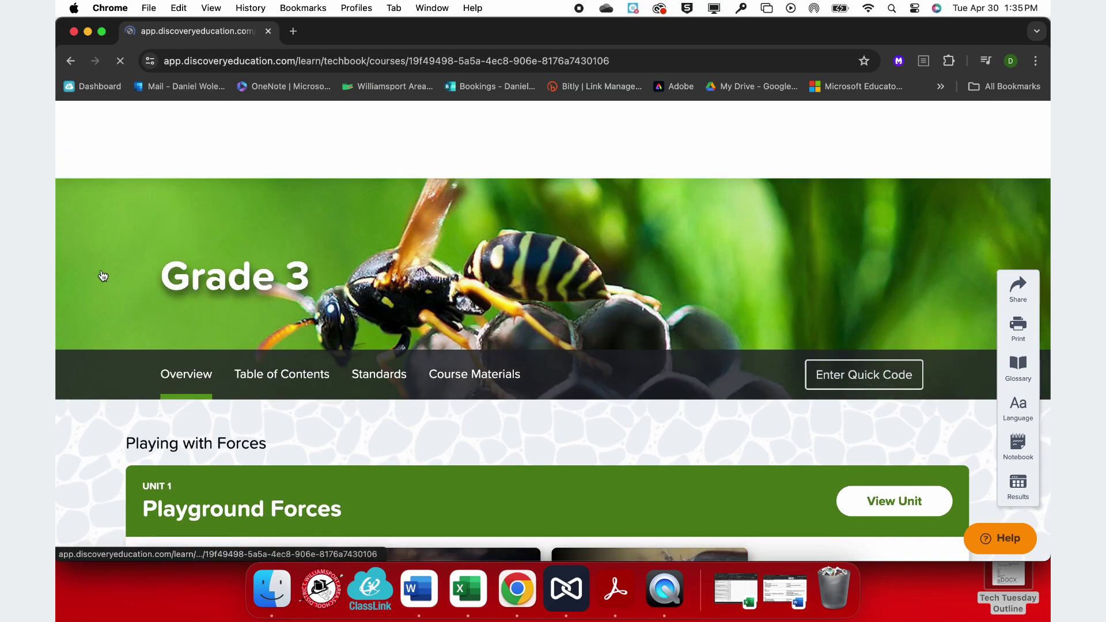
scroll(366, 367, "down", 1)
scroll(366, 367, "down", 5)
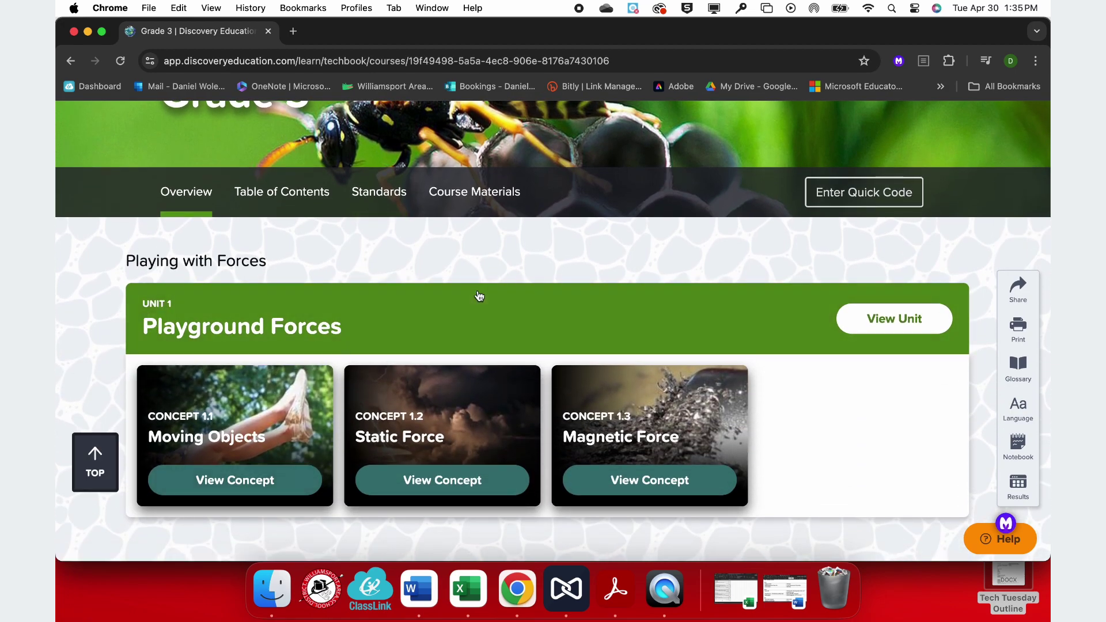
left_click(903, 324)
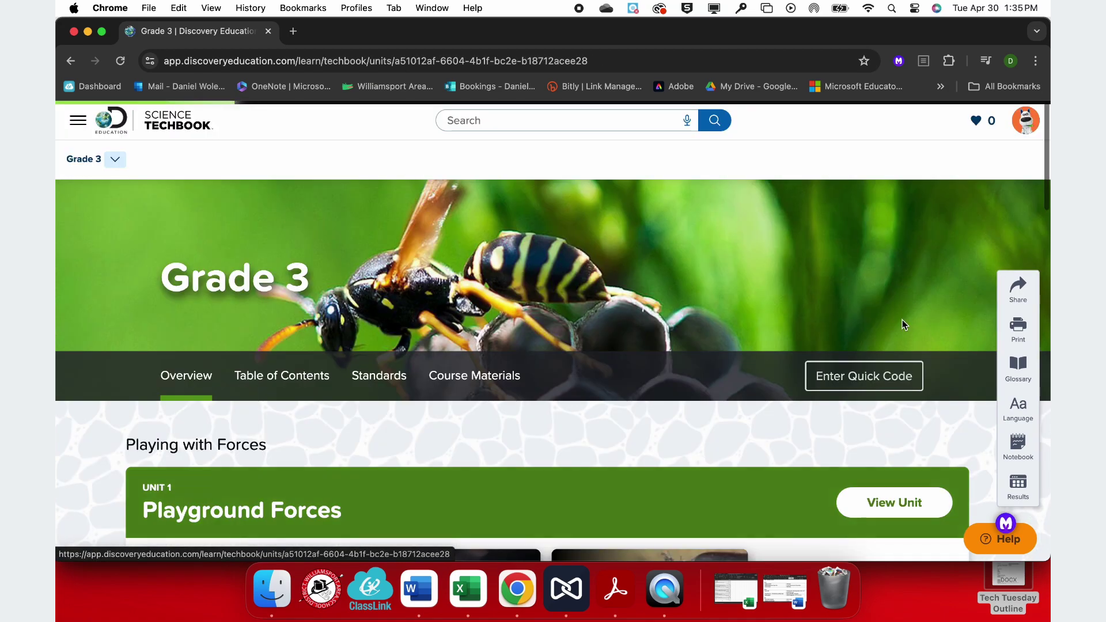
scroll(676, 340, "down", 8)
scroll(678, 343, "up", 2)
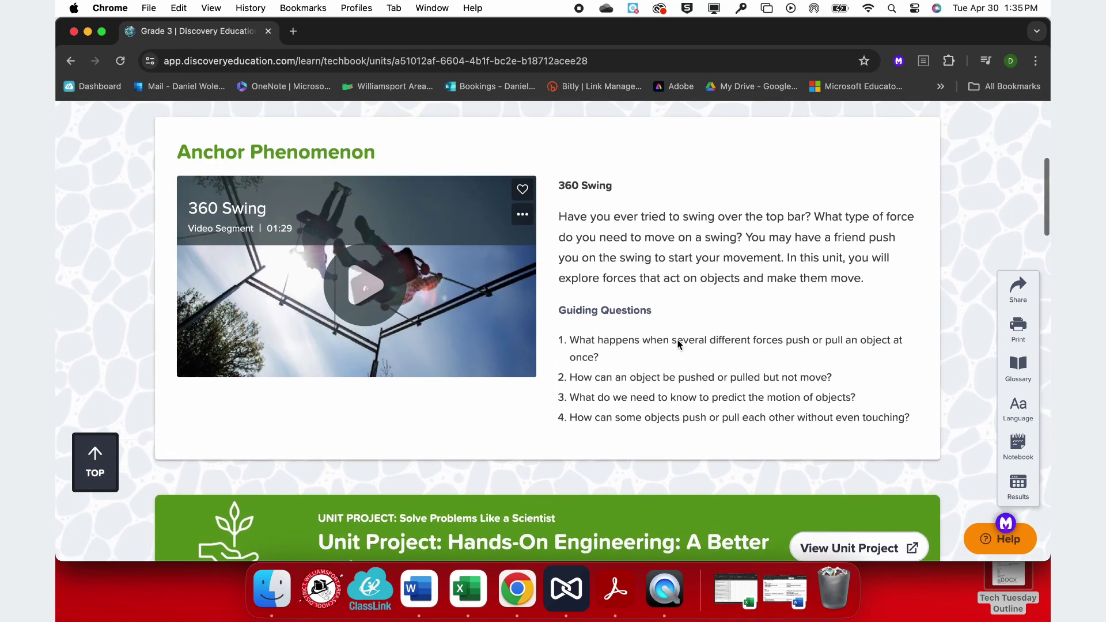
scroll(396, 252, "down", 6)
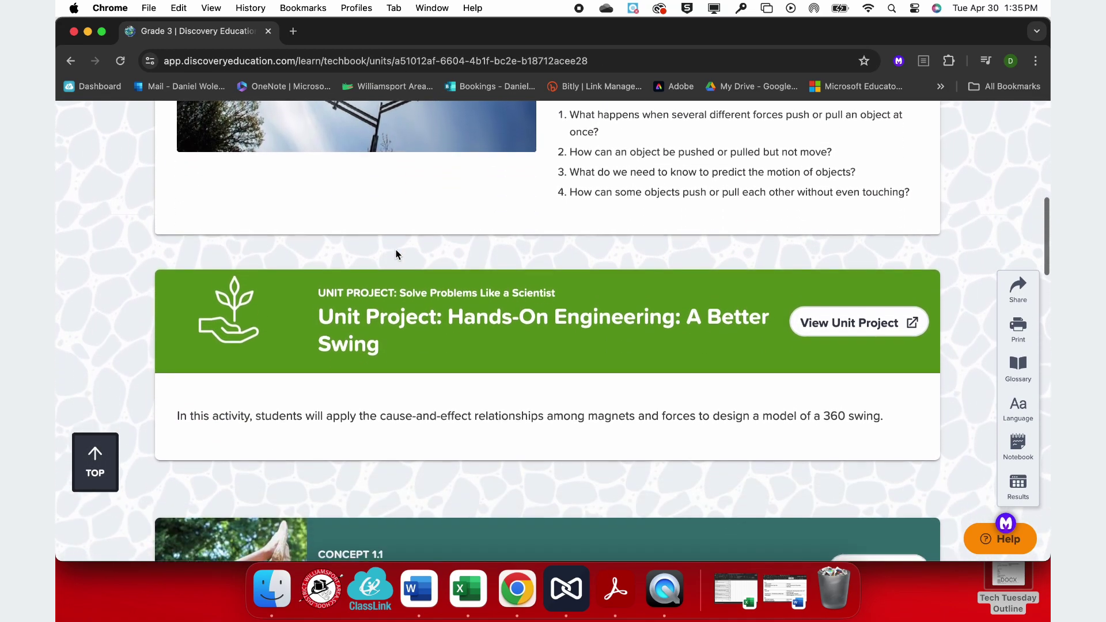
scroll(395, 253, "down", 3)
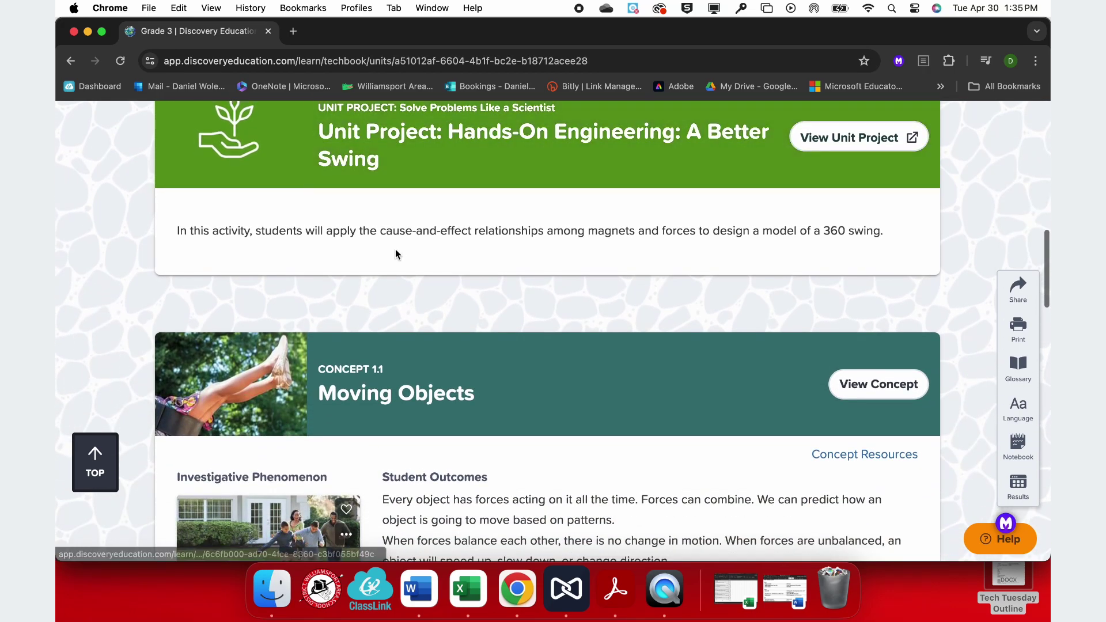
scroll(395, 253, "down", 4)
scroll(395, 248, "up", 15)
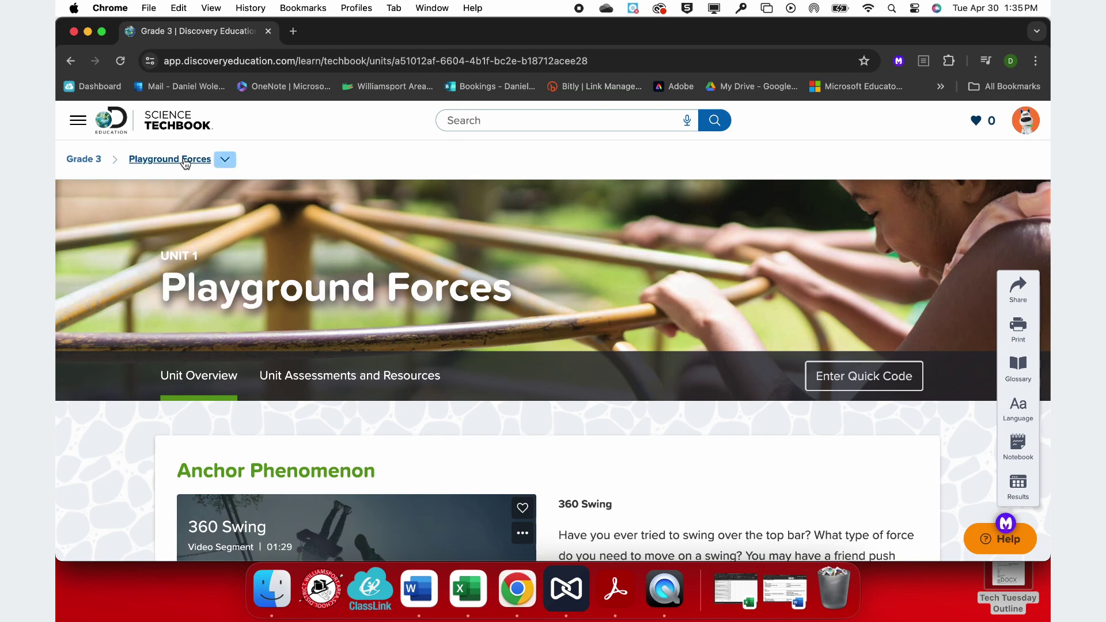
left_click(69, 63)
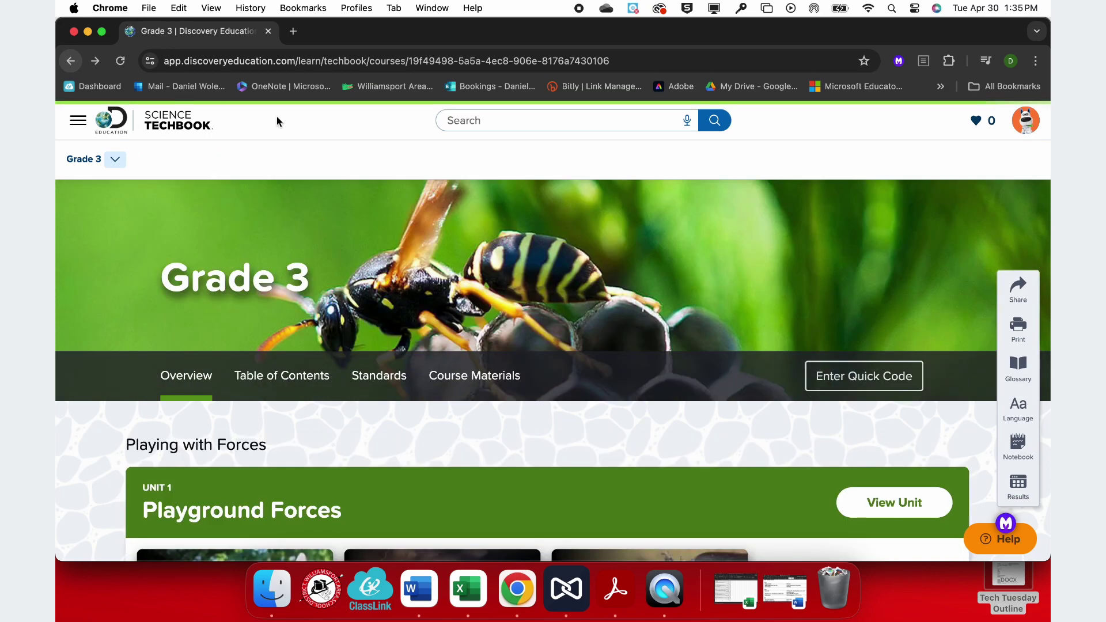
scroll(512, 444, "down", 5)
scroll(513, 441, "down", 5)
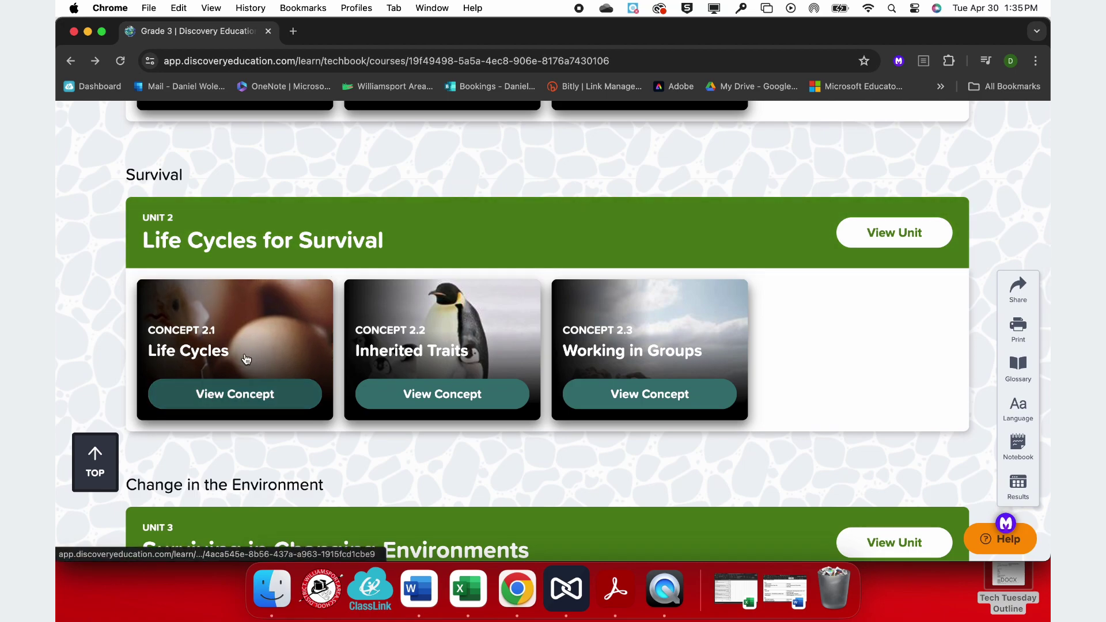
scroll(225, 367, "down", 3)
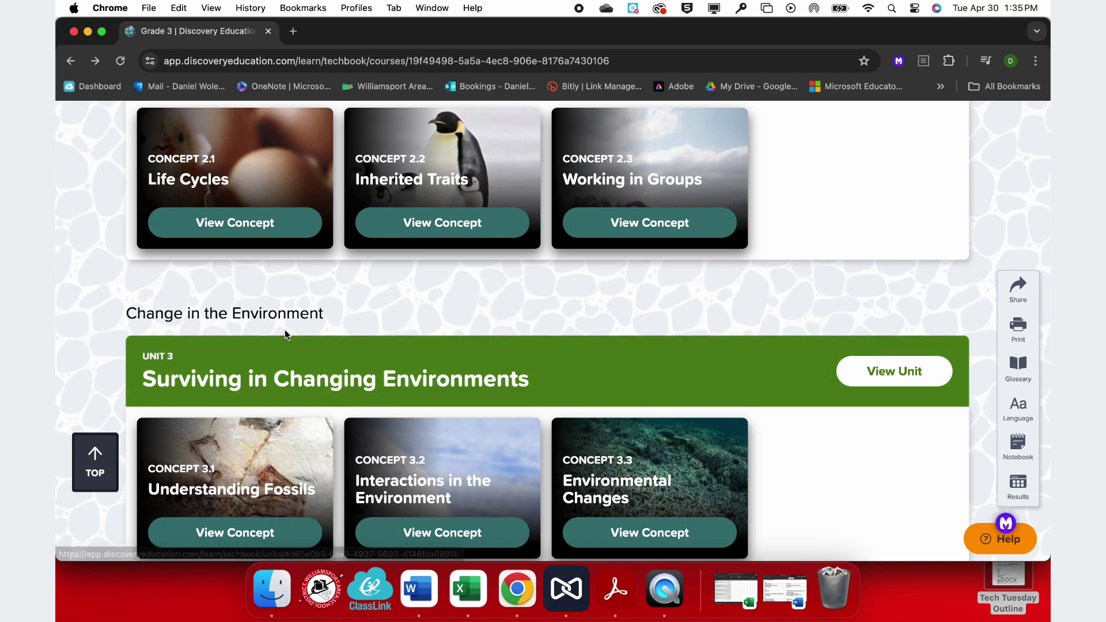
scroll(285, 330, "down", 8)
scroll(286, 334, "down", 5)
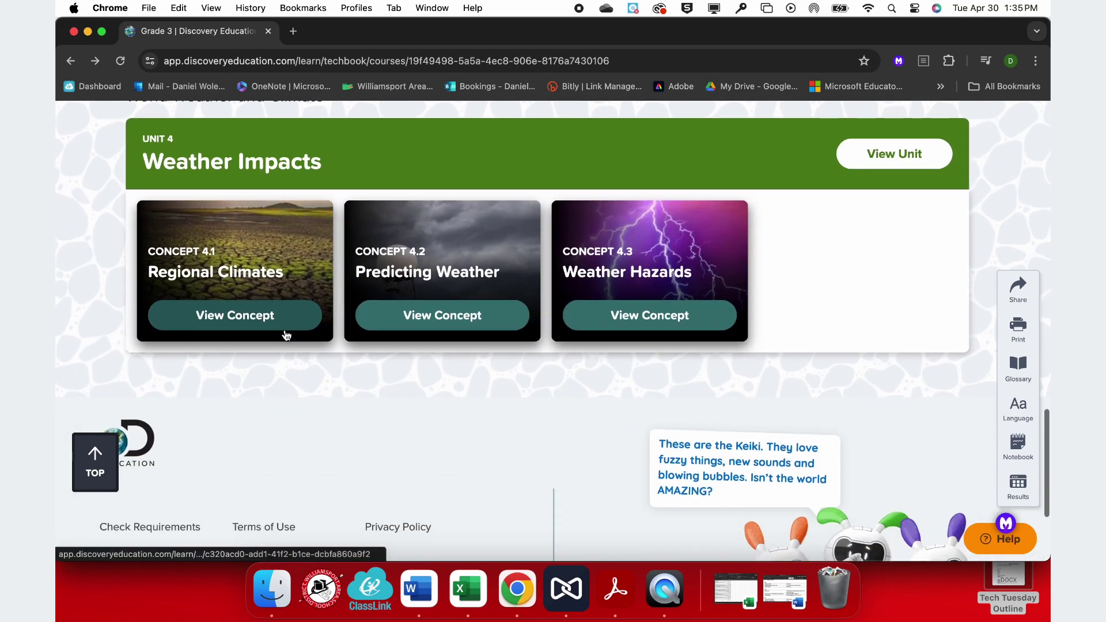
scroll(286, 335, "up", 10)
scroll(287, 335, "up", 8)
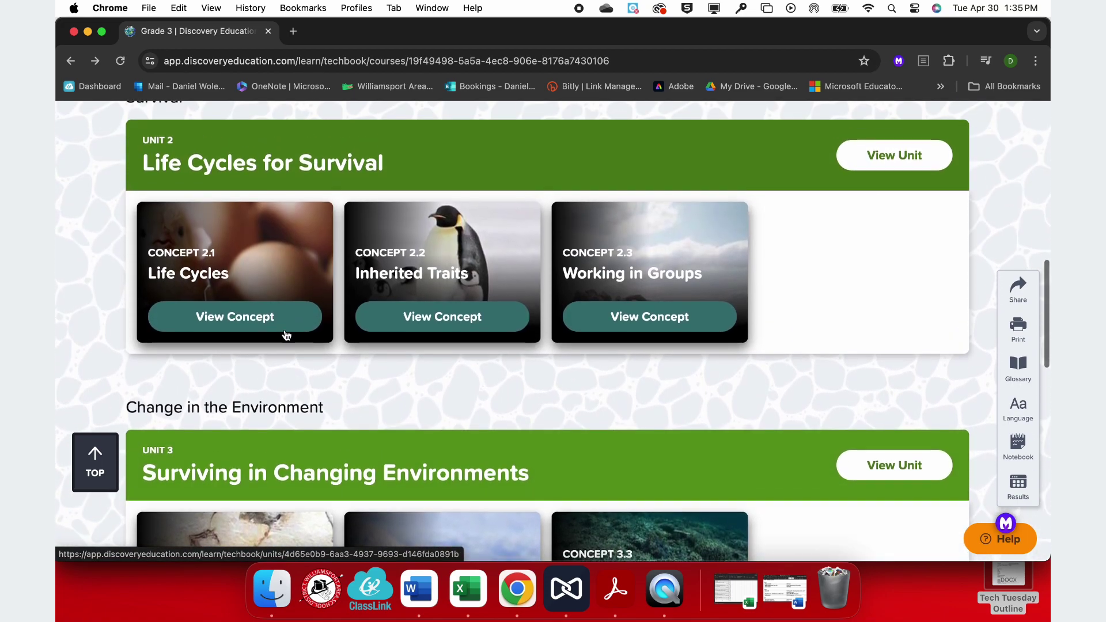
Open the Life Cycles concept page and scroll through its overview.
left_click(224, 324)
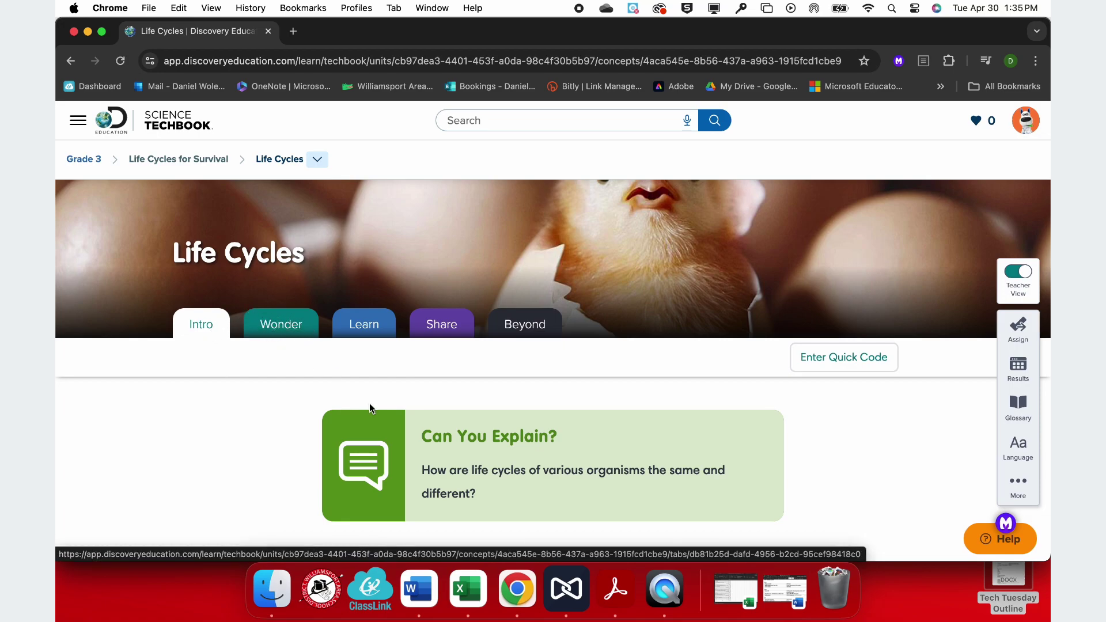
scroll(375, 409, "down", 5)
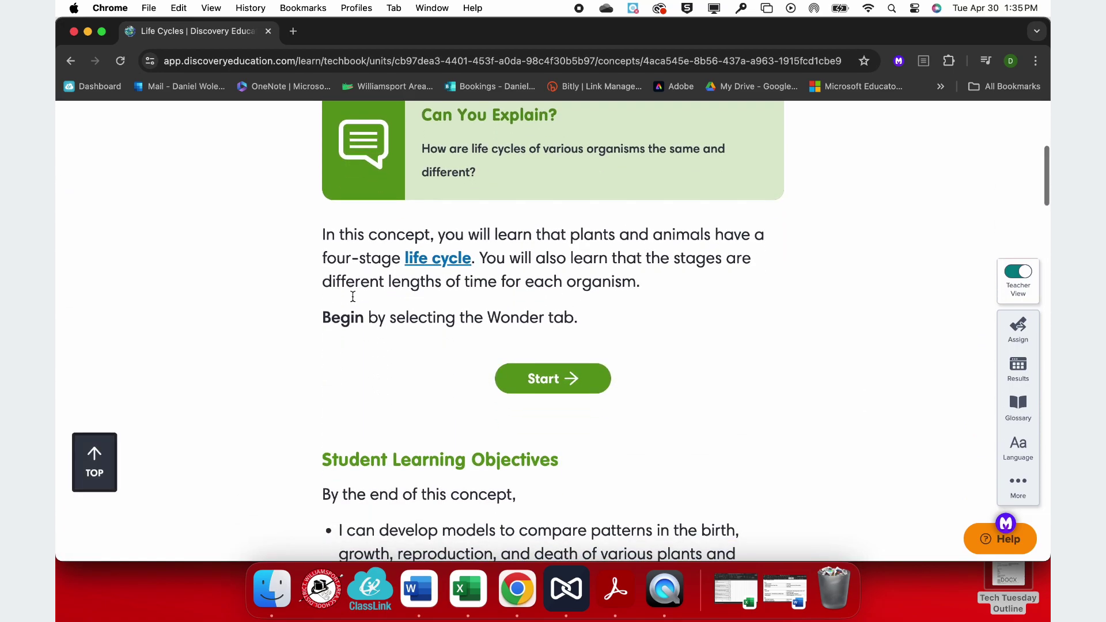
scroll(475, 259, "down", 3)
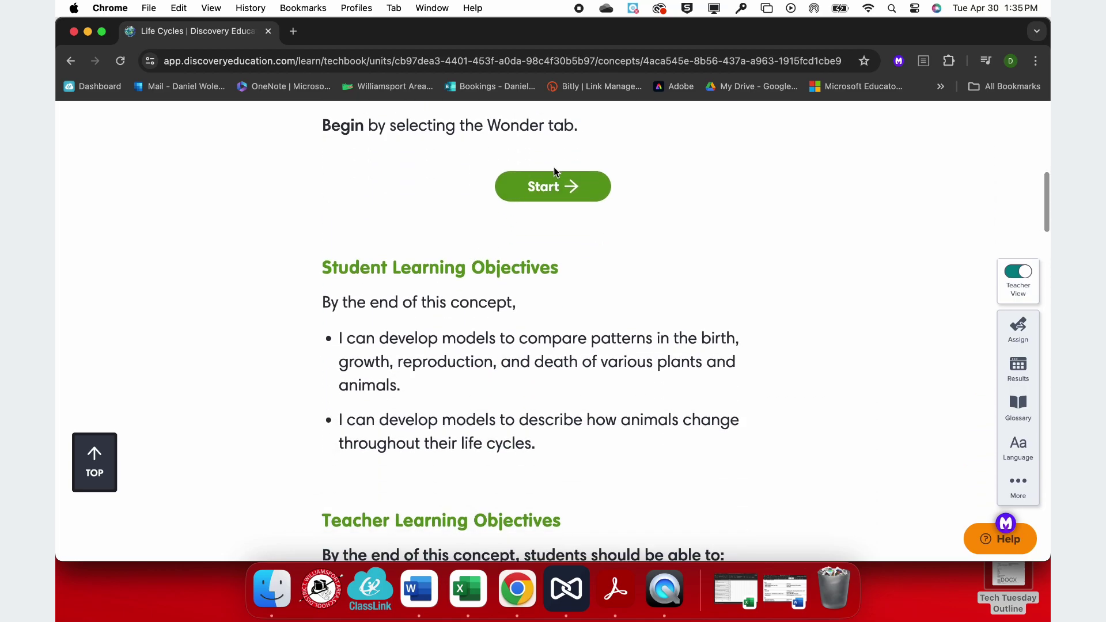
scroll(554, 199, "down", 3)
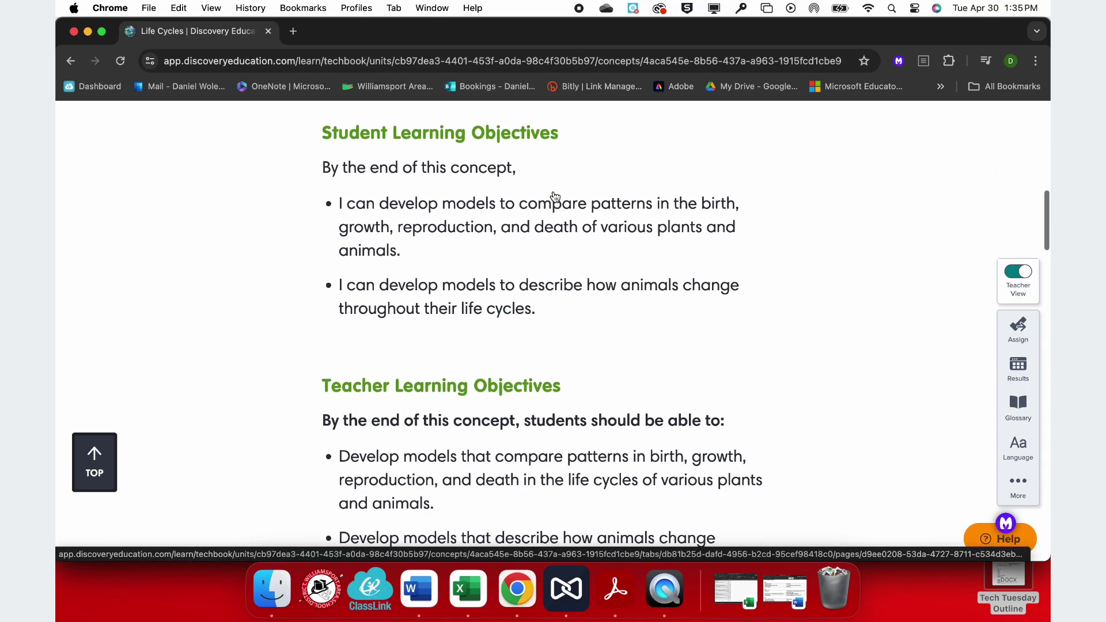
scroll(553, 193, "up", 5)
scroll(553, 191, "up", 4)
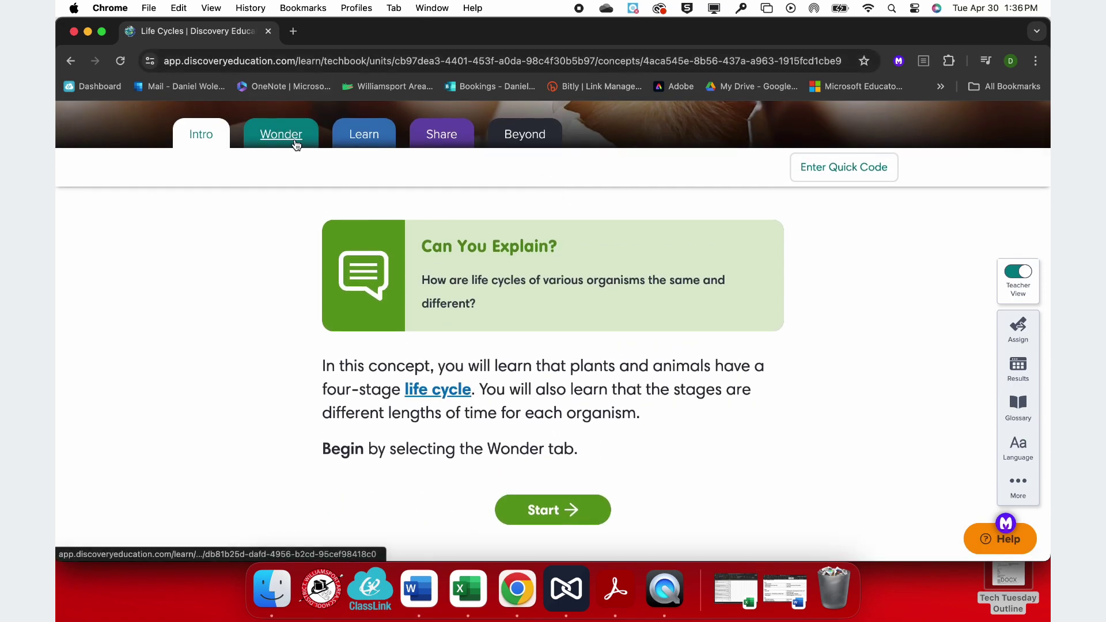
Switch to the Wonder section and scroll through its activity cards.
left_click(295, 143)
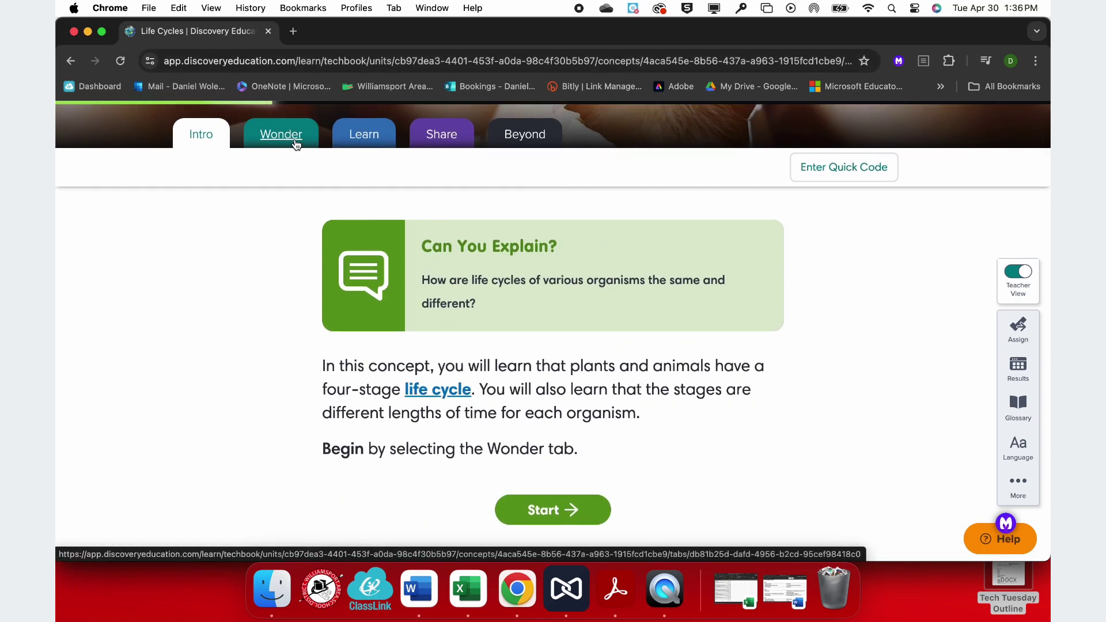
scroll(516, 330, "down", 3)
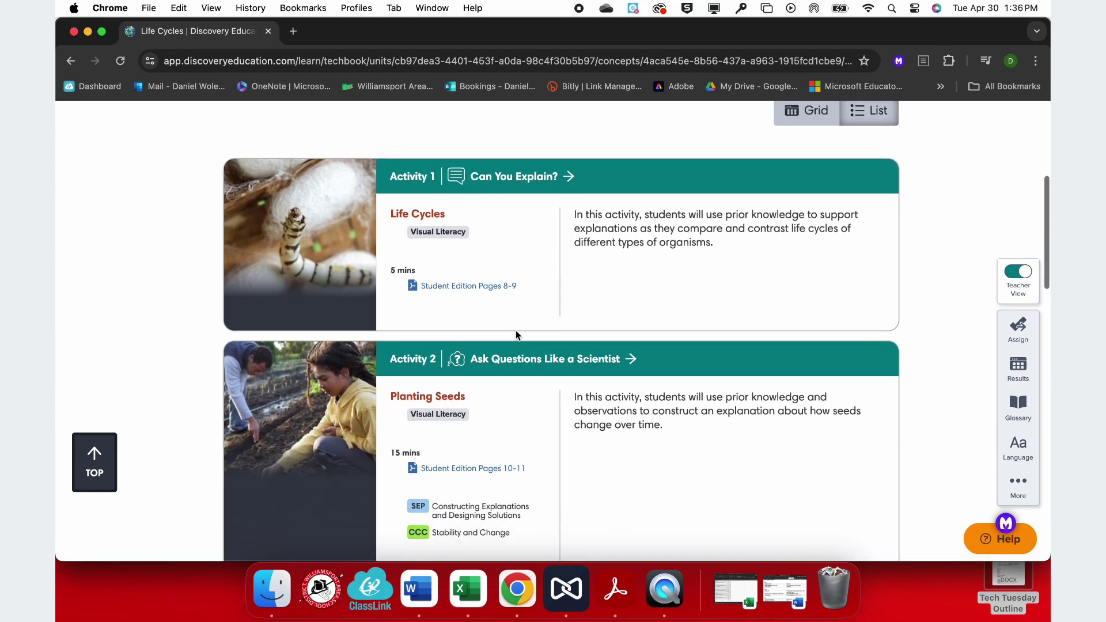
scroll(498, 434, "down", 5)
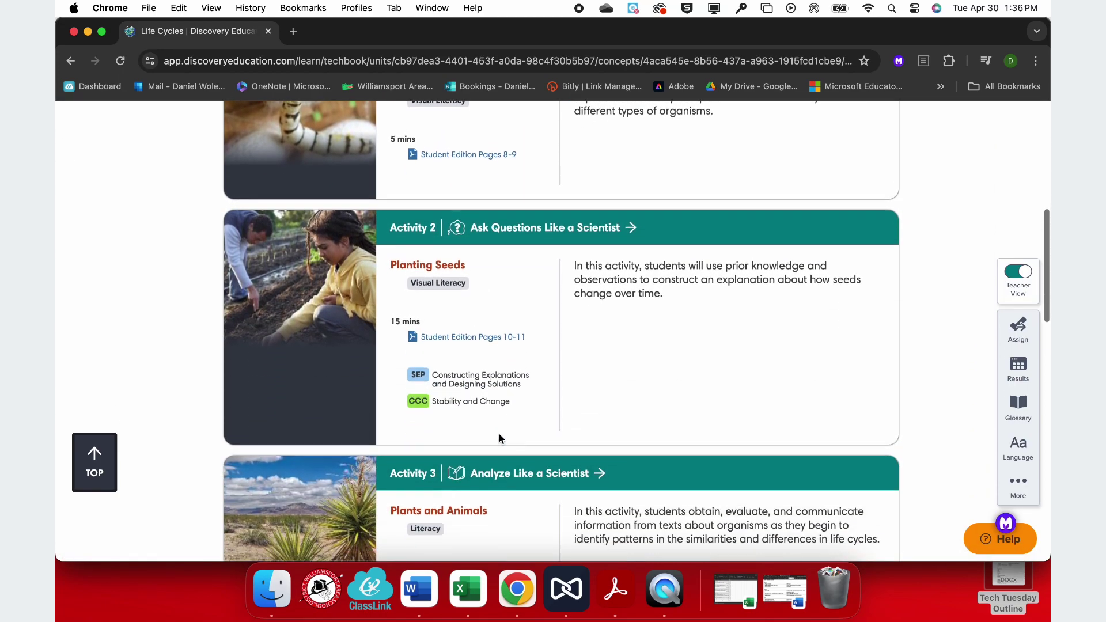
scroll(498, 433, "down", 3)
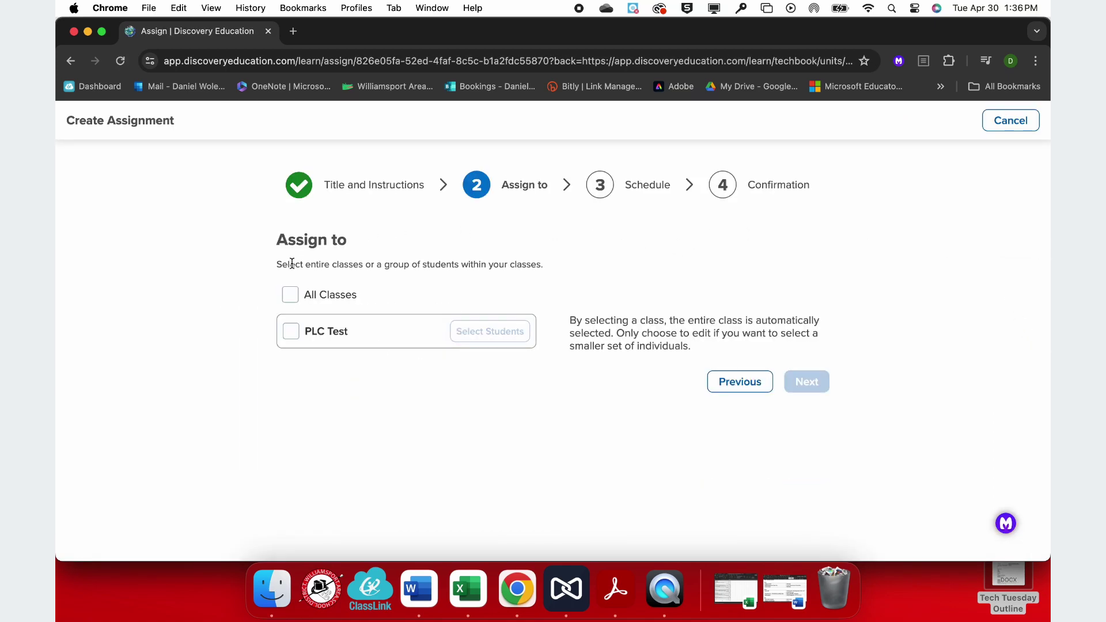
Assign the lesson to All Classes with start and due dates of April 30, 2024.
left_click(291, 296)
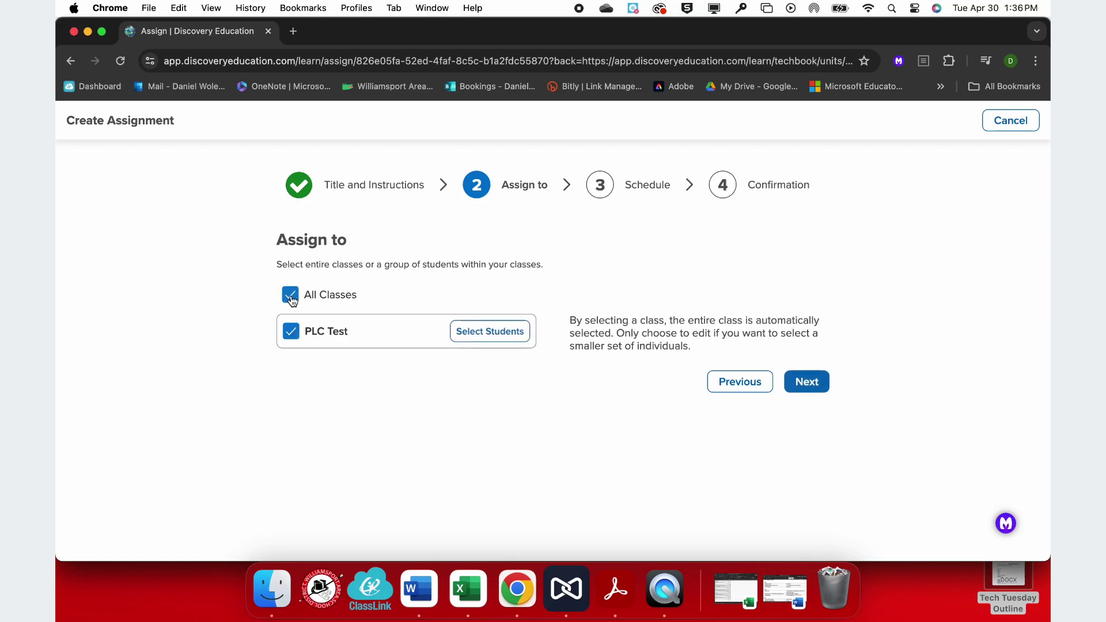
left_click(807, 383)
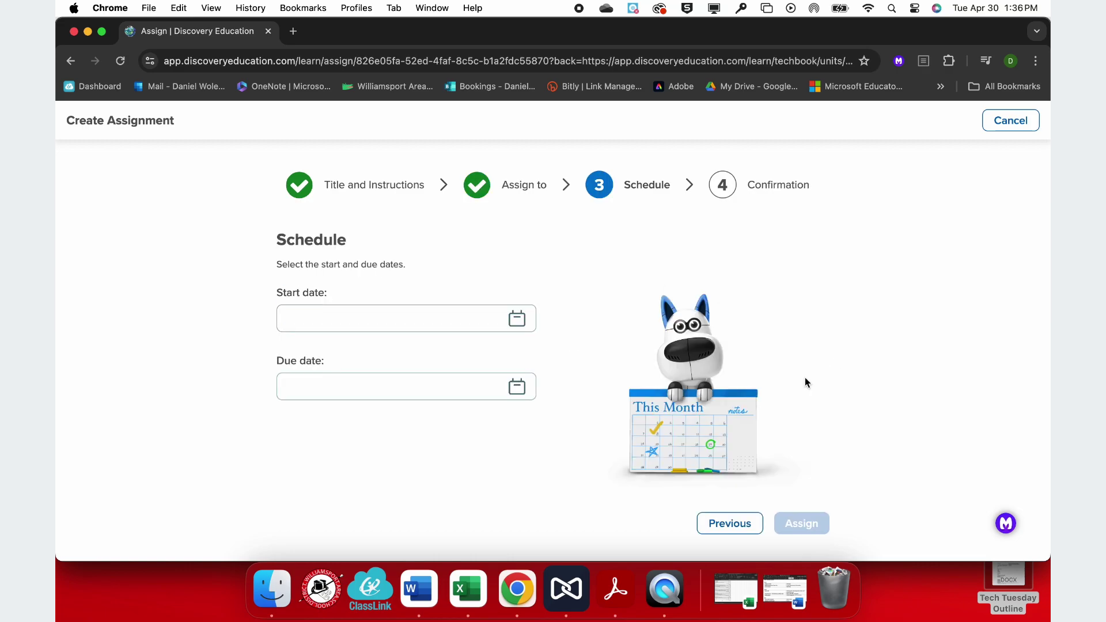
left_click(365, 320)
left_click(367, 534)
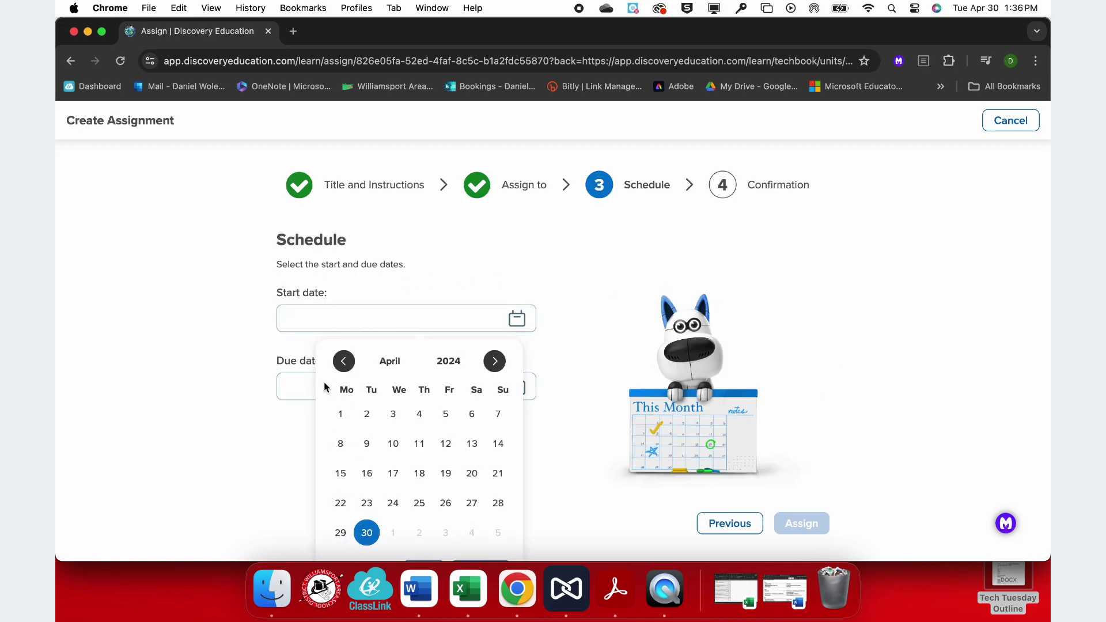
left_click(301, 381)
left_click(366, 331)
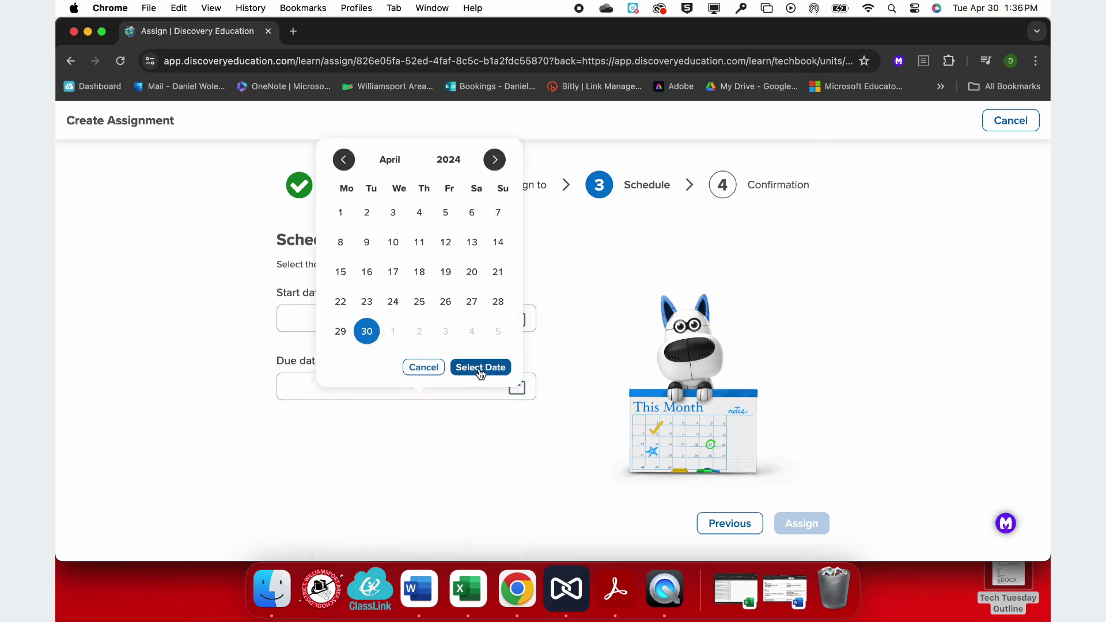
left_click(480, 366)
left_click(413, 320)
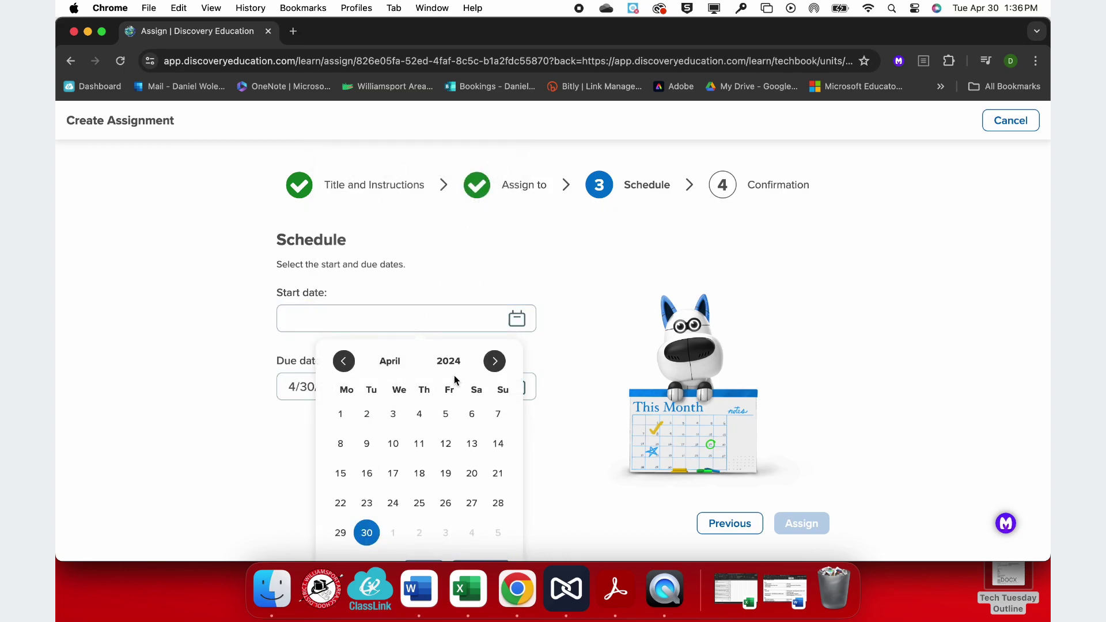
scroll(492, 472, "down", 2)
left_click(478, 545)
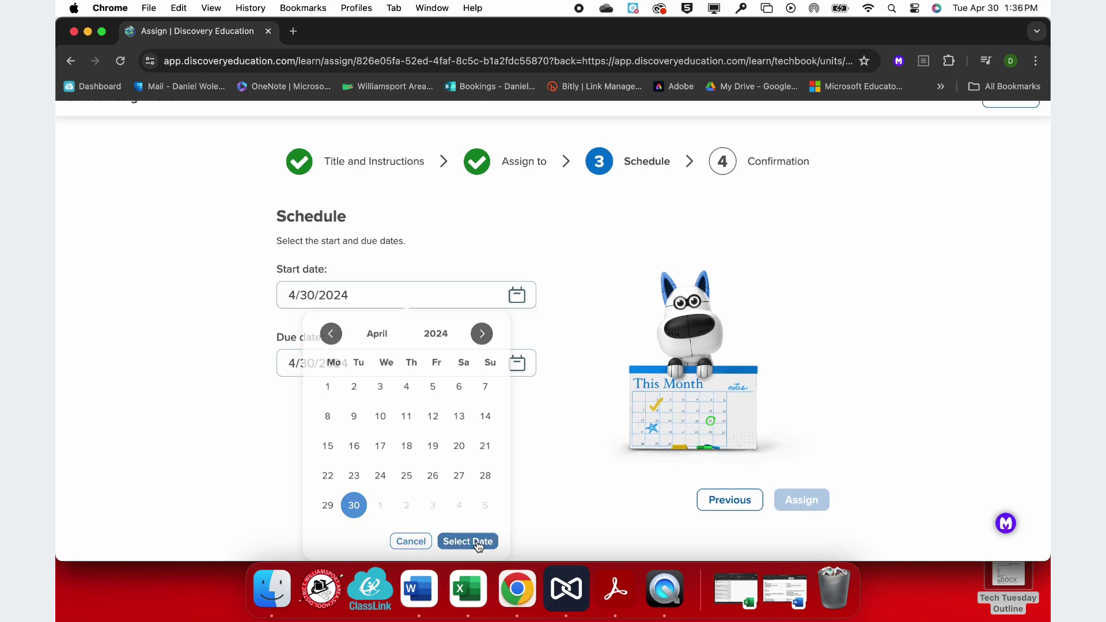
left_click(819, 518)
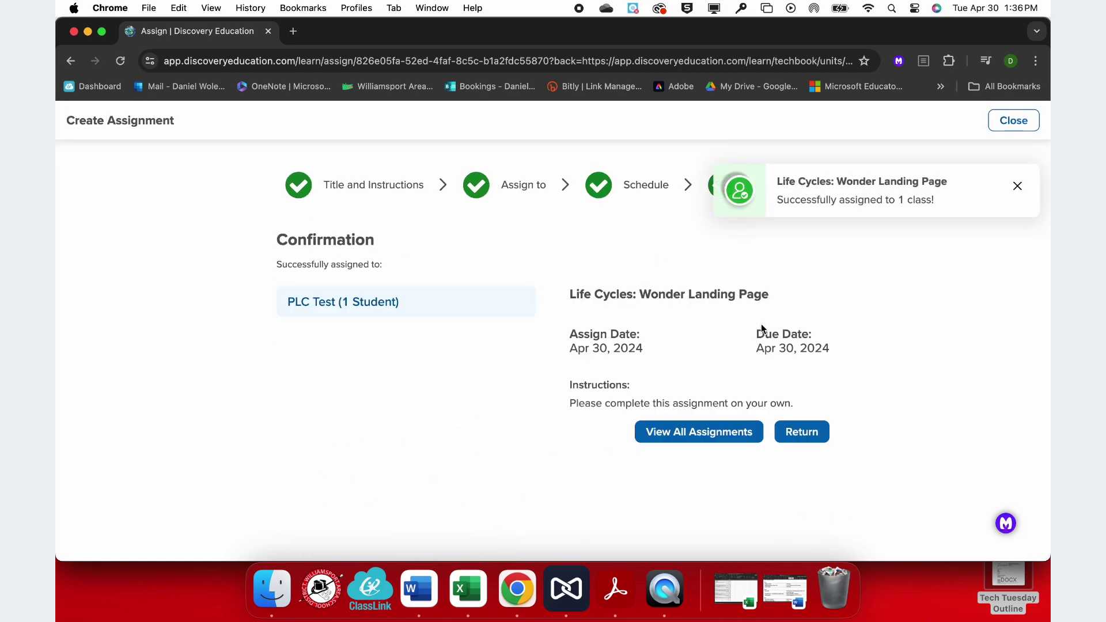
Return to the Life Cycles lesson and scroll through the Wonder activities to Activity 5.
left_click(809, 440)
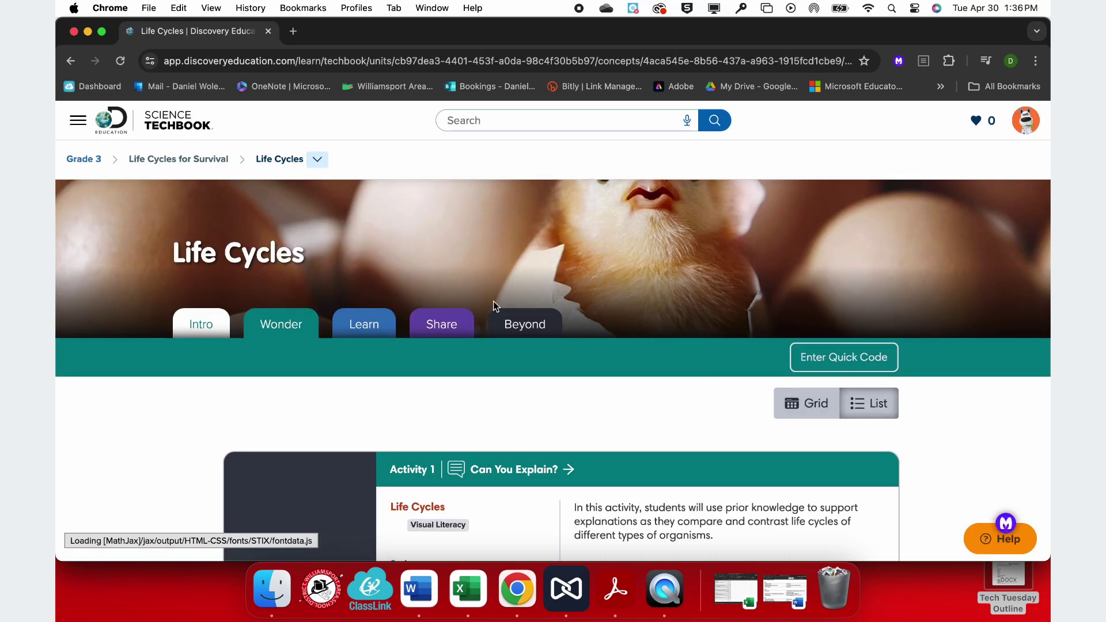
scroll(406, 389, "down", 6)
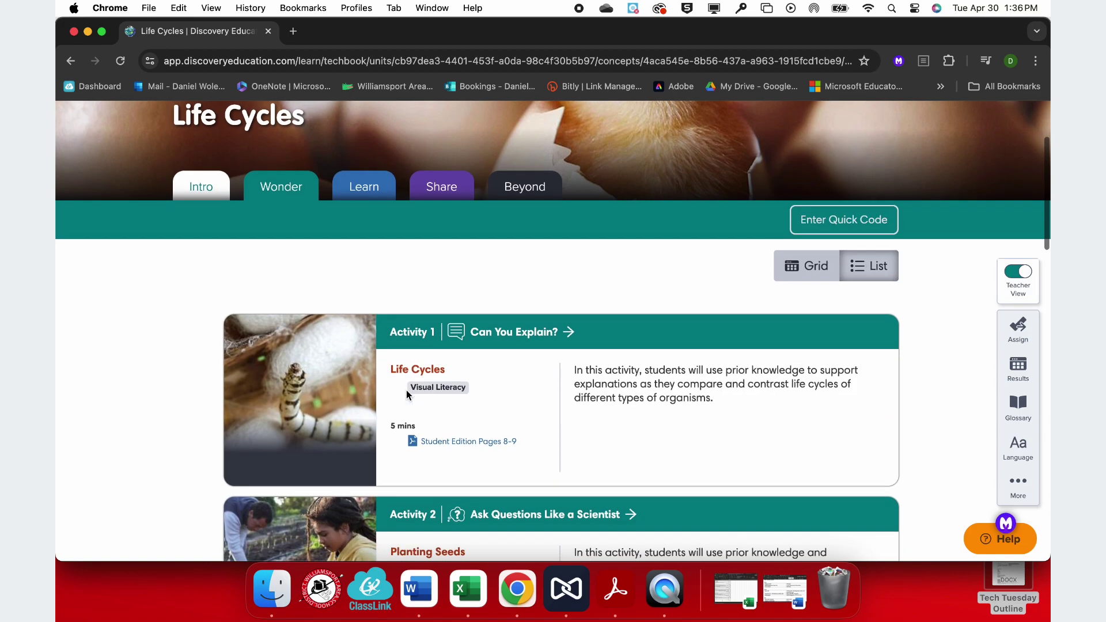
scroll(411, 393, "down", 7)
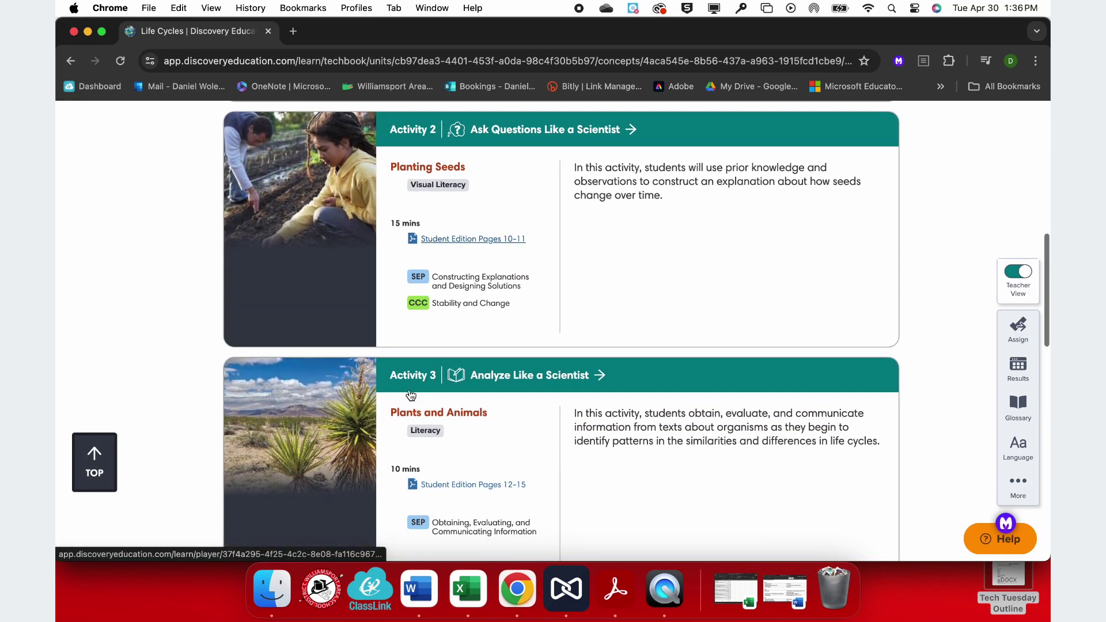
scroll(410, 395, "down", 2)
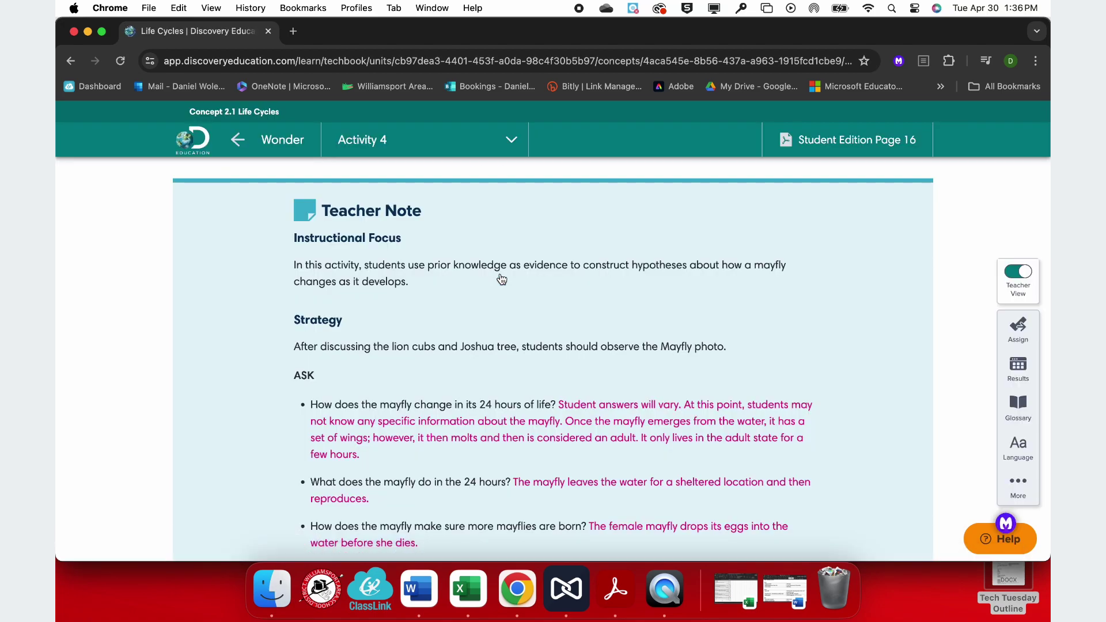
scroll(348, 284, "down", 3)
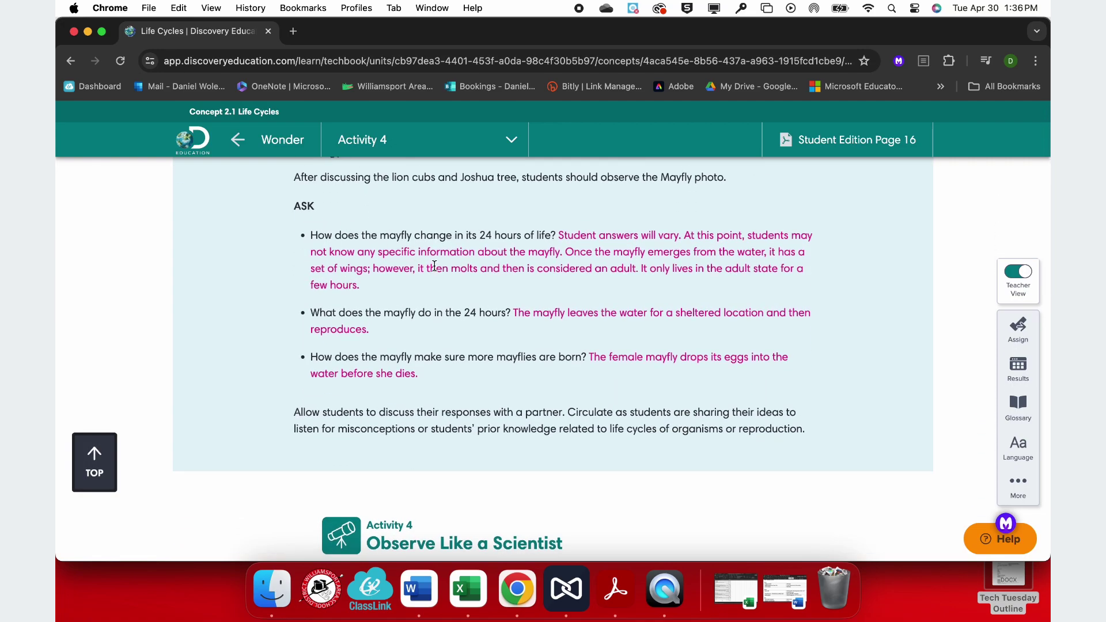
scroll(434, 265, "down", 6)
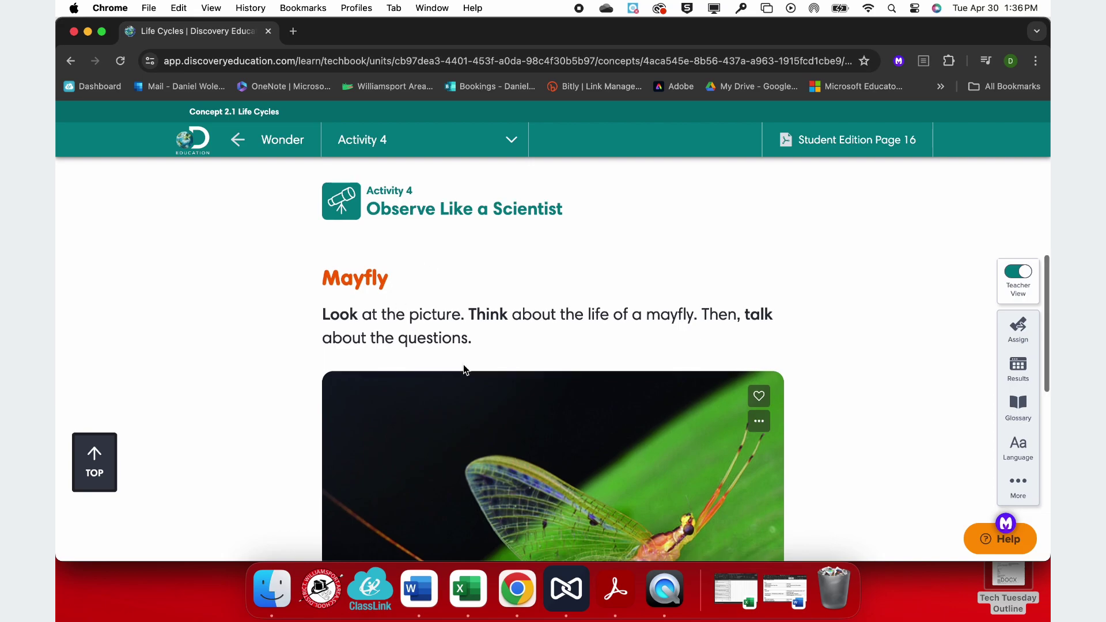
scroll(463, 364, "down", 5)
scroll(463, 364, "down", 3)
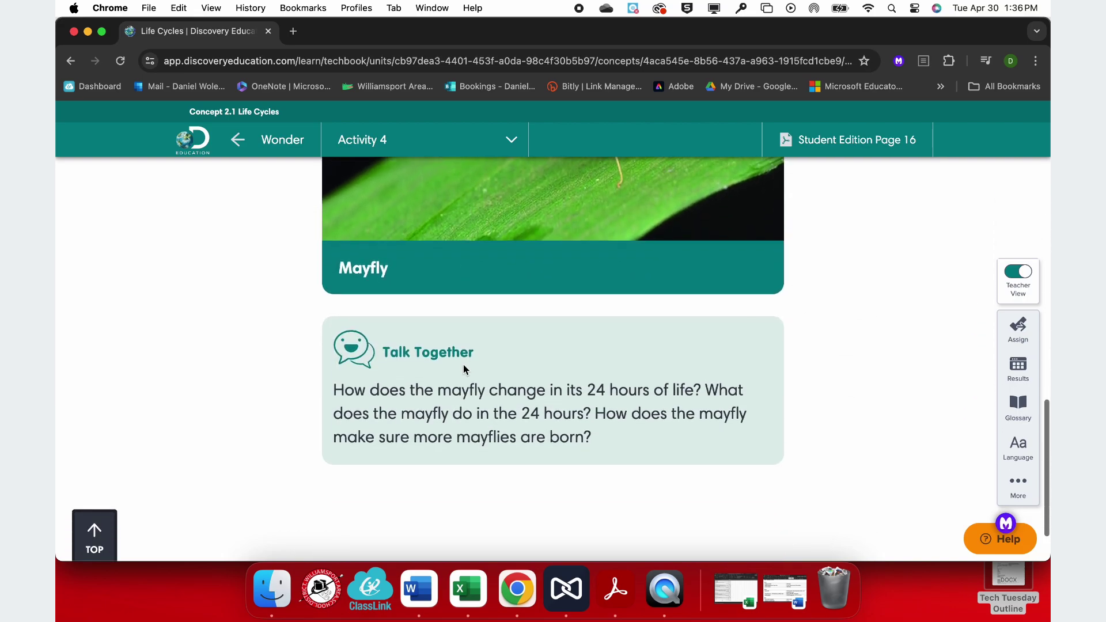
scroll(463, 364, "down", 2)
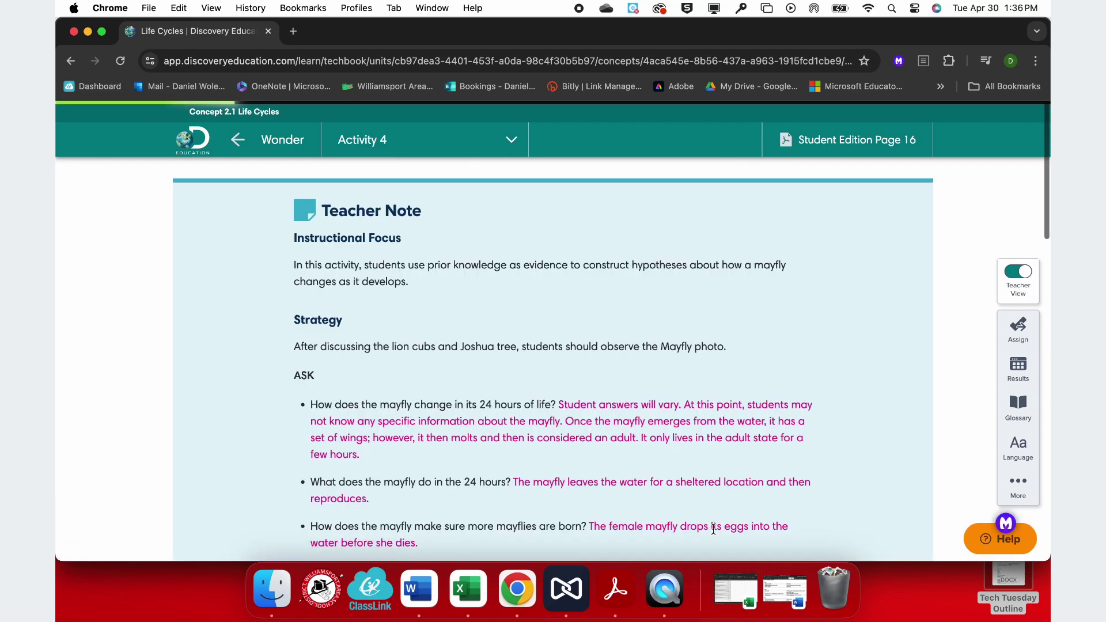
scroll(634, 381, "down", 6)
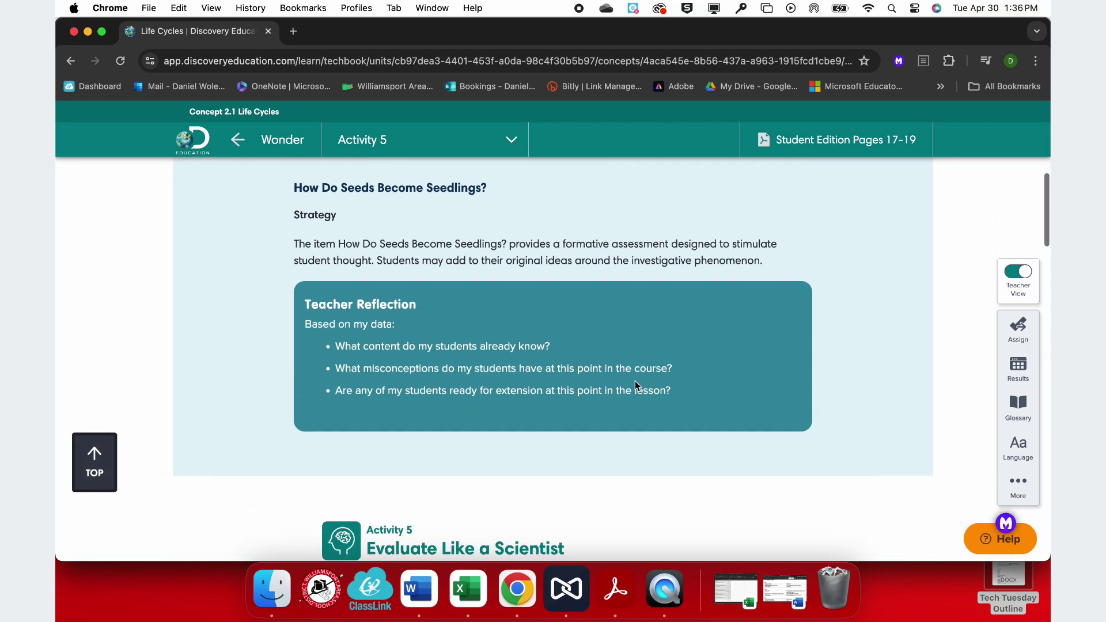
scroll(634, 382, "down", 5)
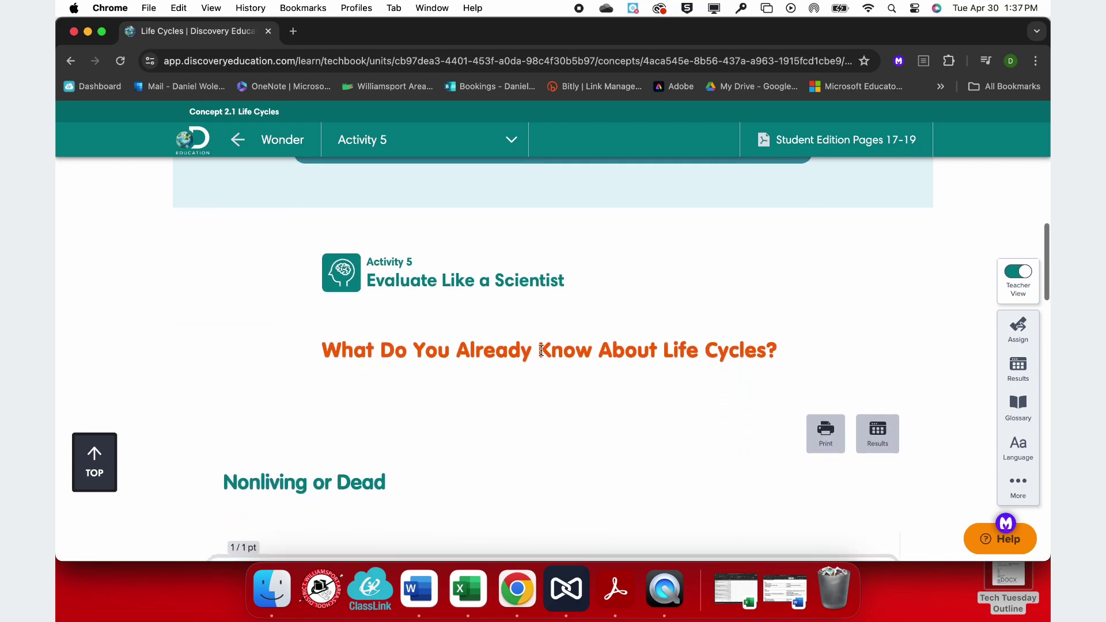
View the printable Nonliving or Dead assessment and its Student Results, closing each extra tab.
left_click(825, 434)
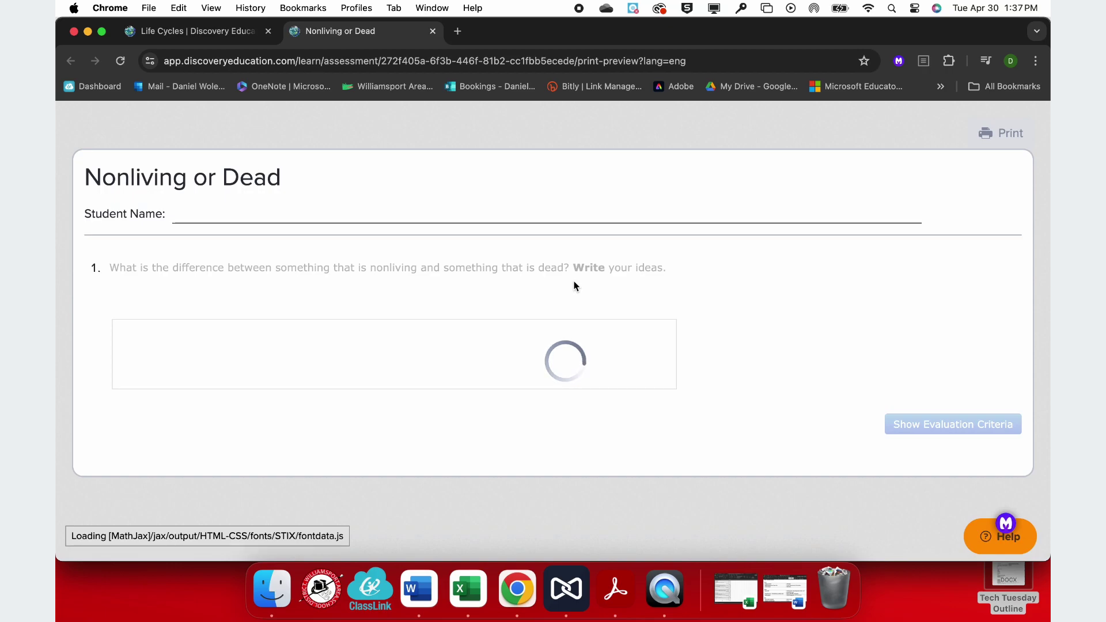
left_click(433, 31)
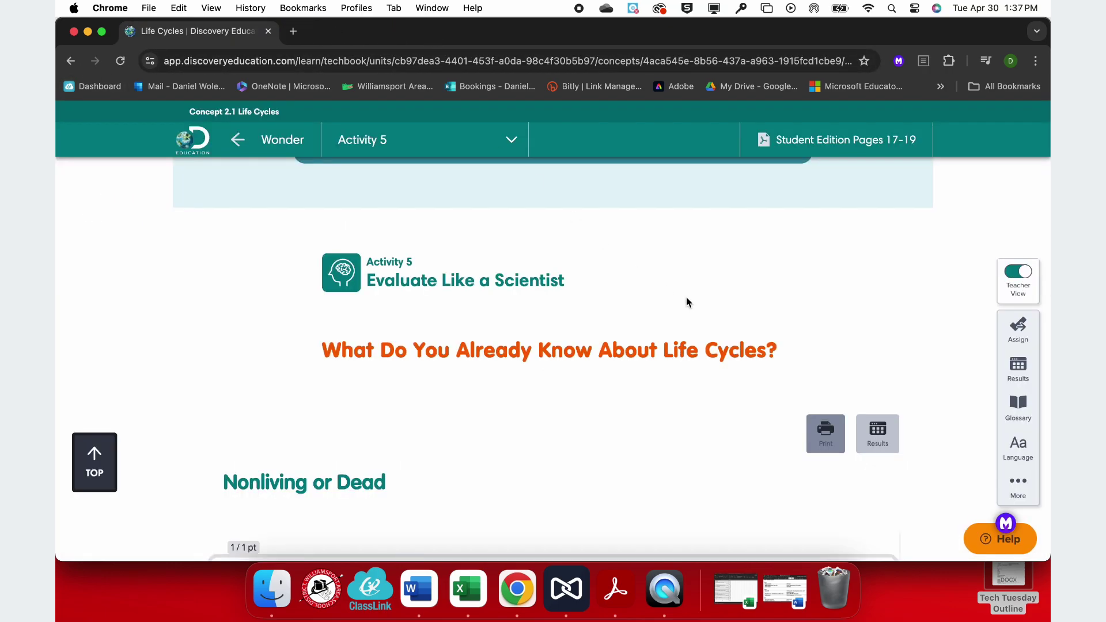
left_click(884, 439)
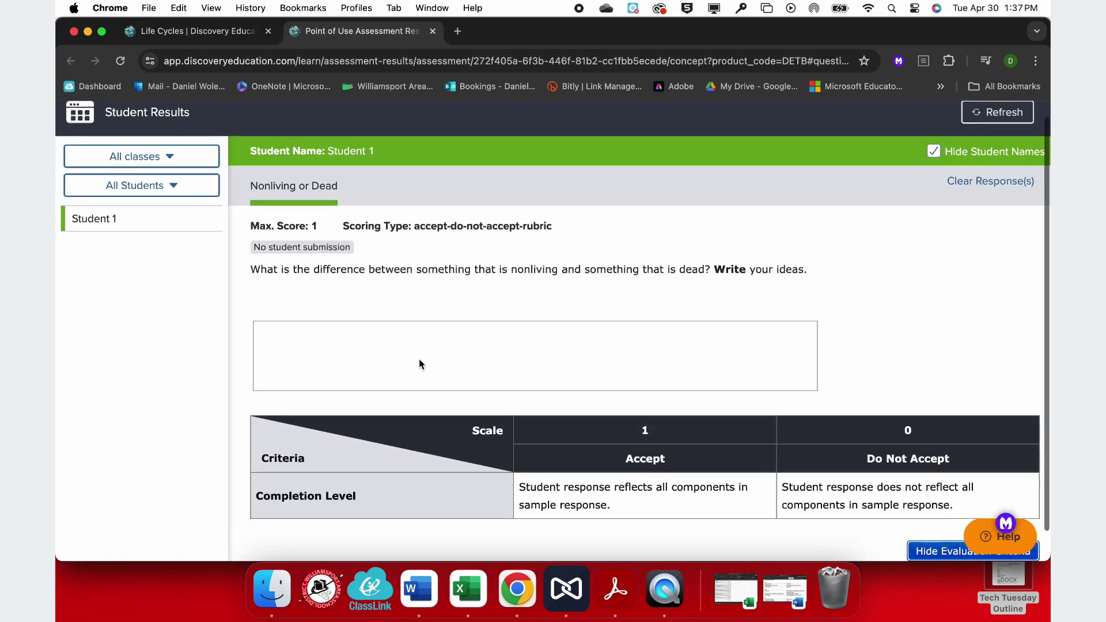
scroll(419, 362, "down", 1)
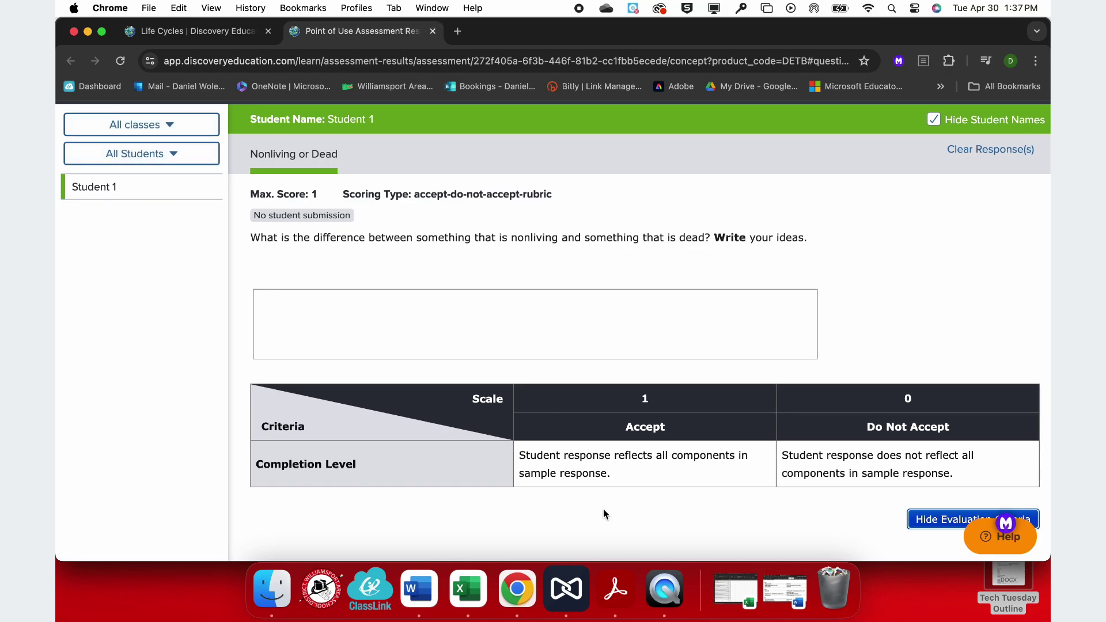
left_click(433, 31)
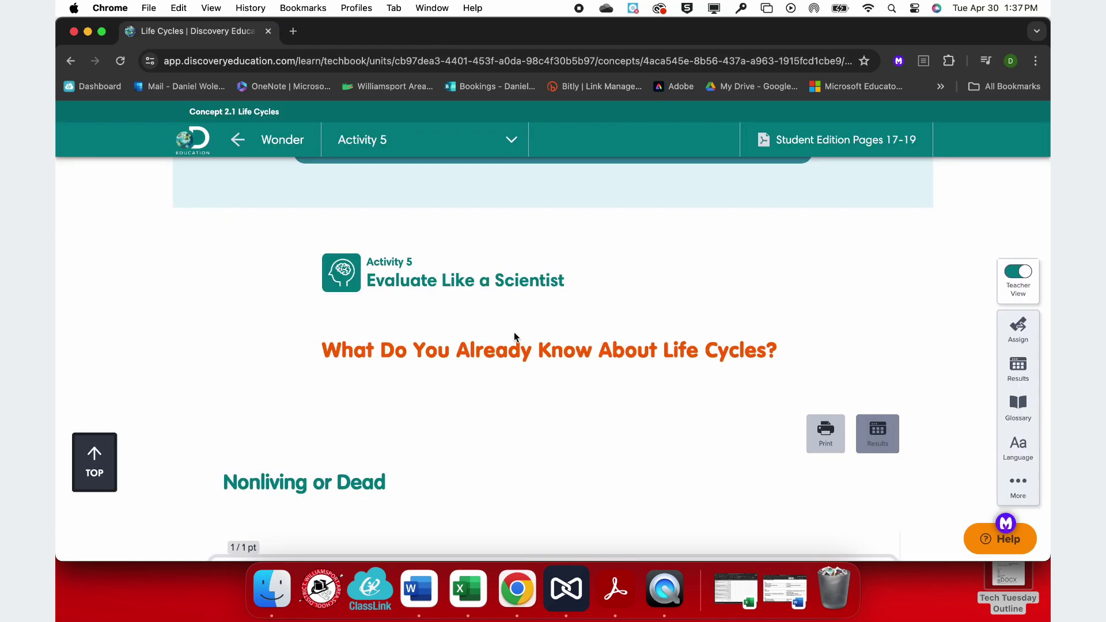
Show the evaluation criteria for the Nonliving or Dead question.
scroll(704, 405, "down", 5)
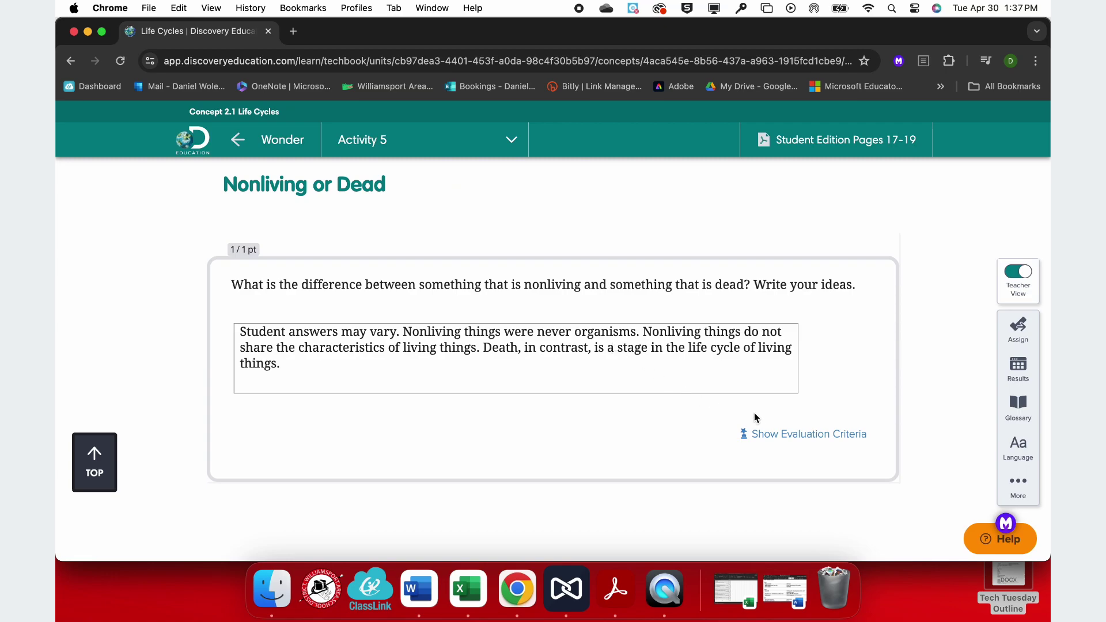
left_click(759, 433)
scroll(766, 434, "down", 4)
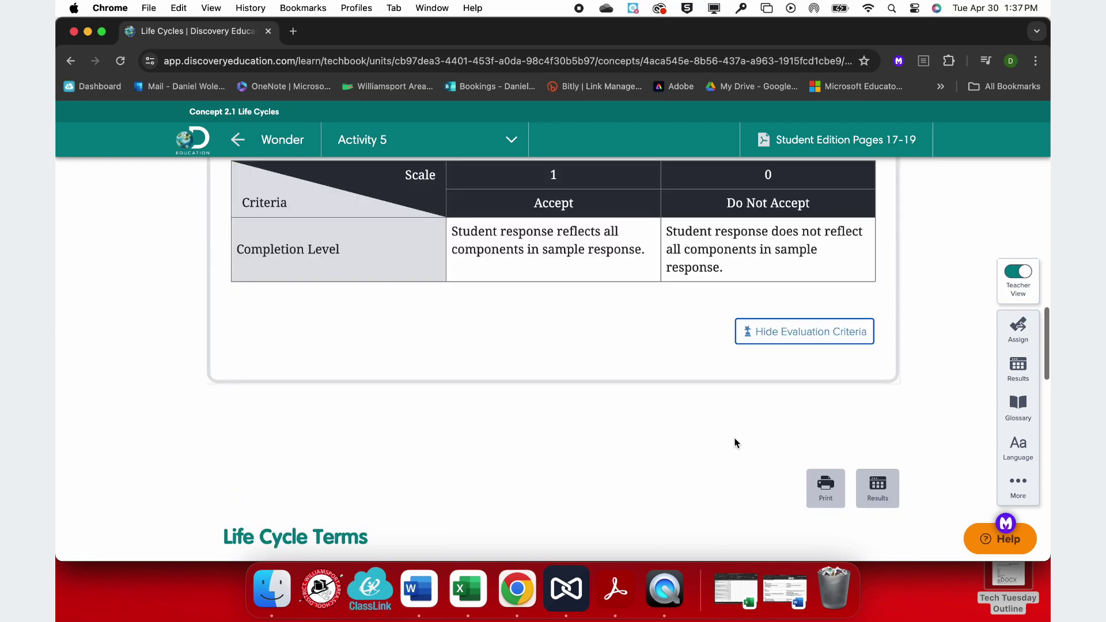
scroll(741, 436, "down", 6)
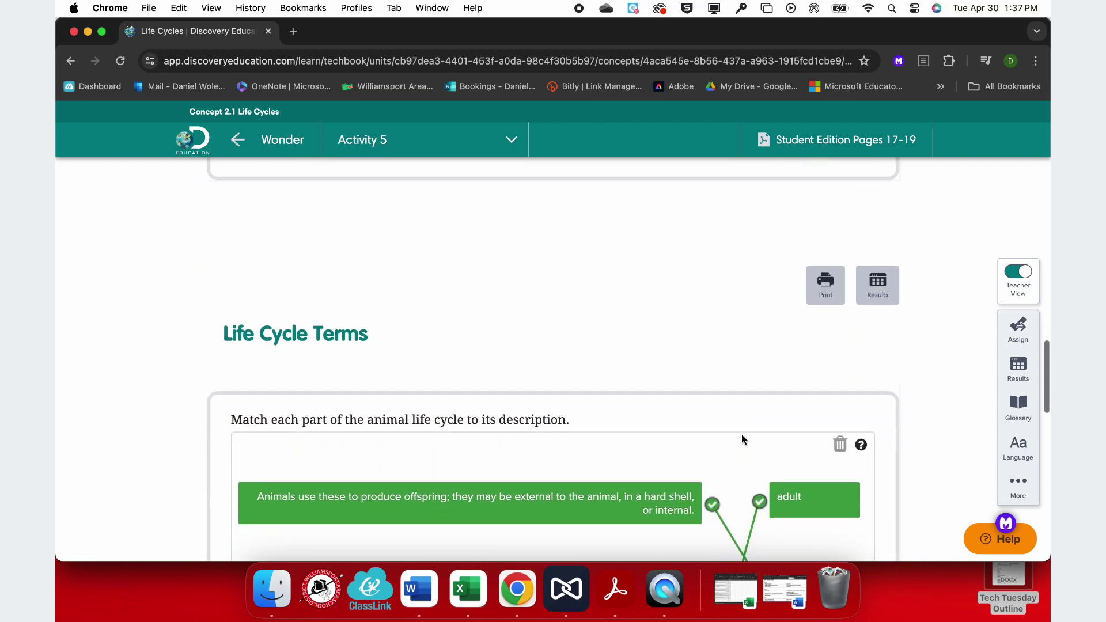
scroll(687, 428, "down", 2)
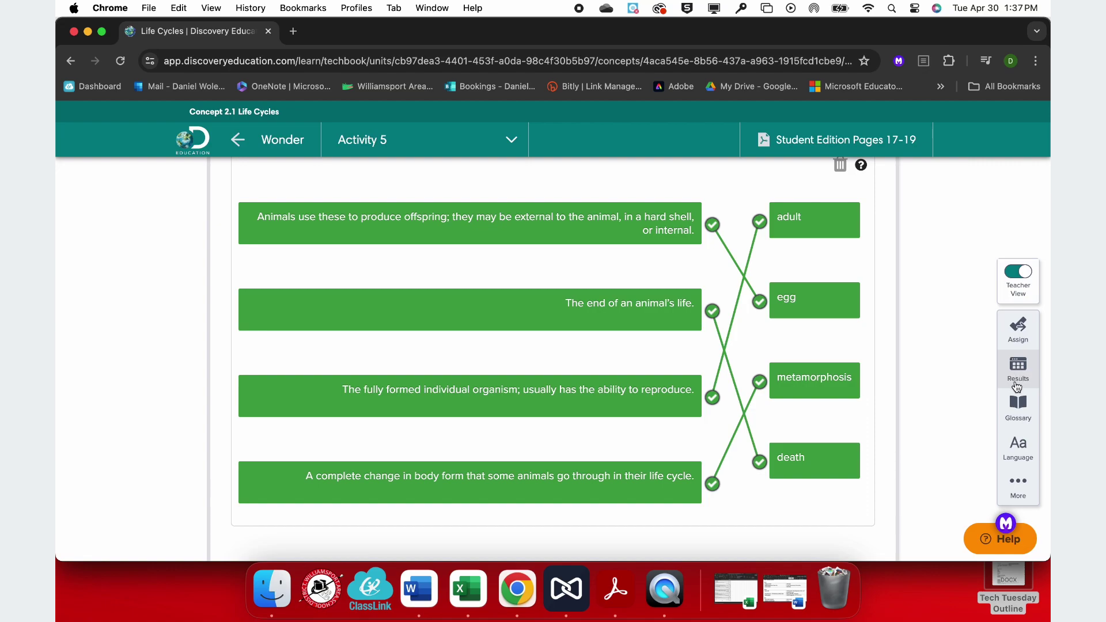
Look up 'extinct' in the Science Glossary, then close the glossary window.
left_click(1017, 406)
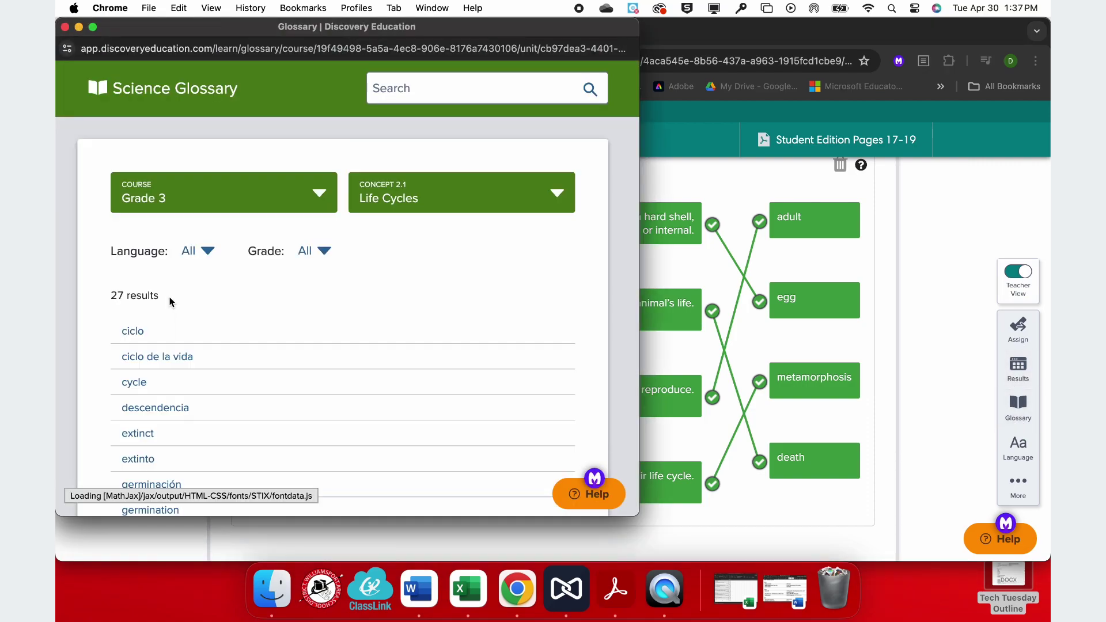
scroll(170, 295, "down", 3)
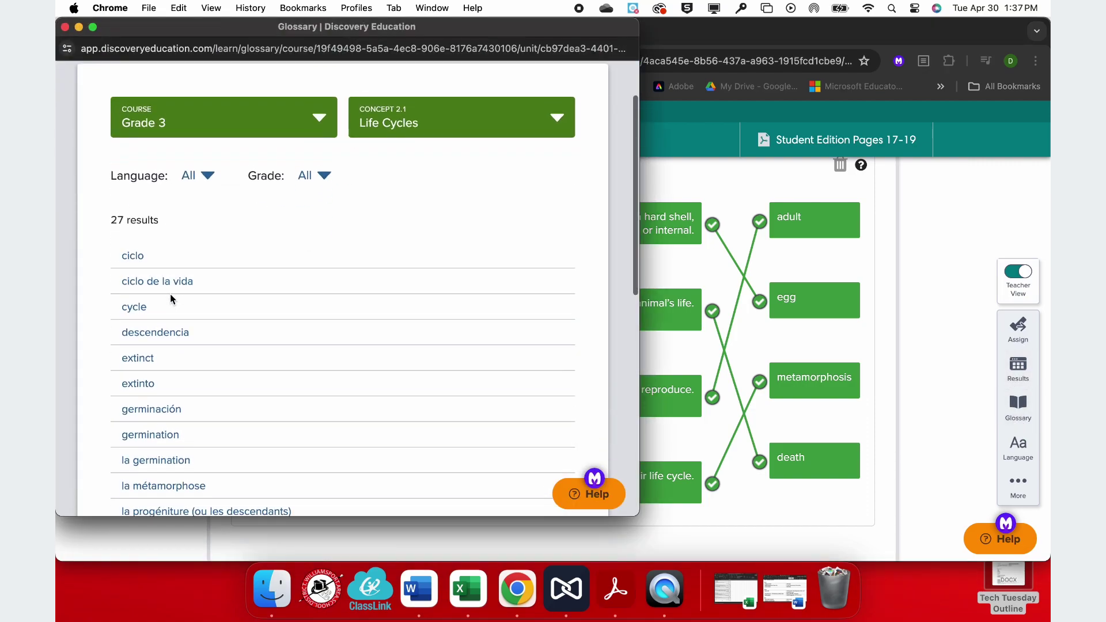
left_click(146, 350)
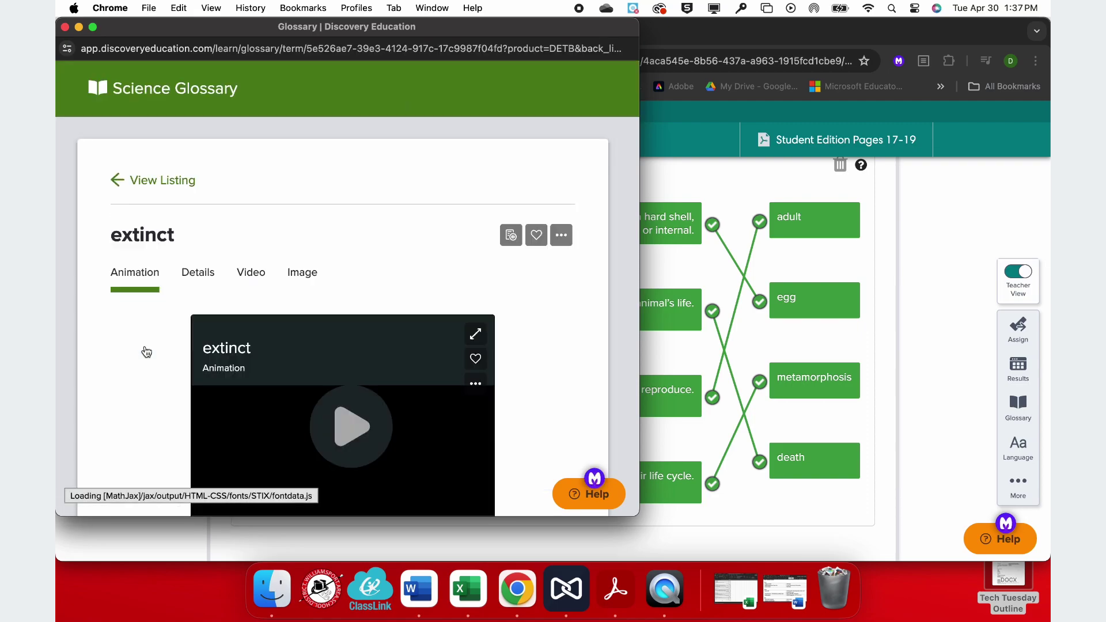
scroll(147, 352, "down", 1)
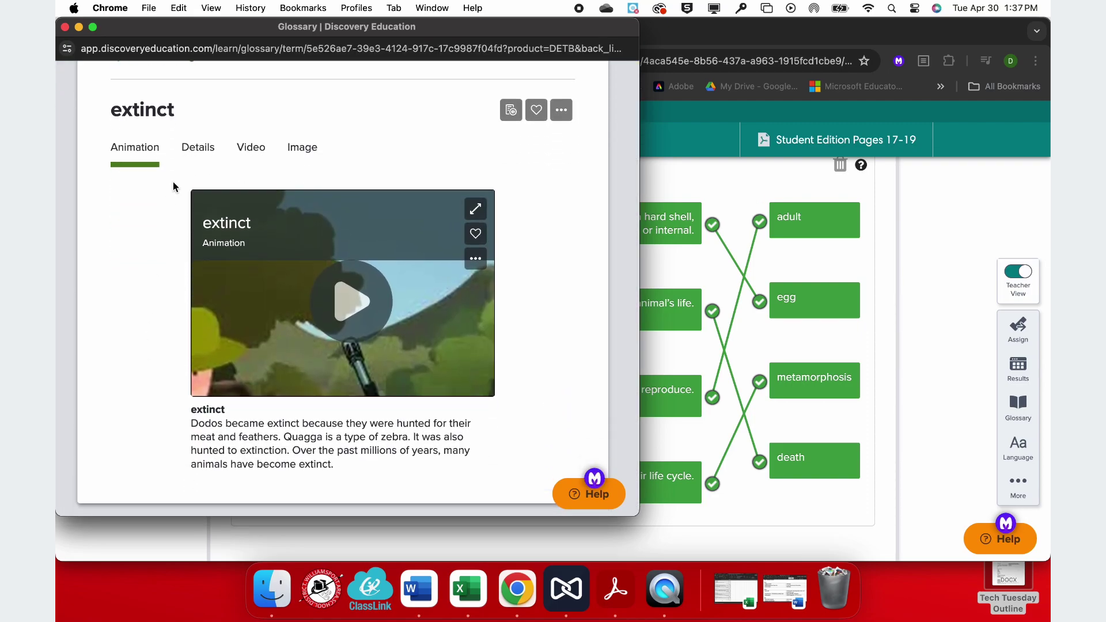
left_click(65, 28)
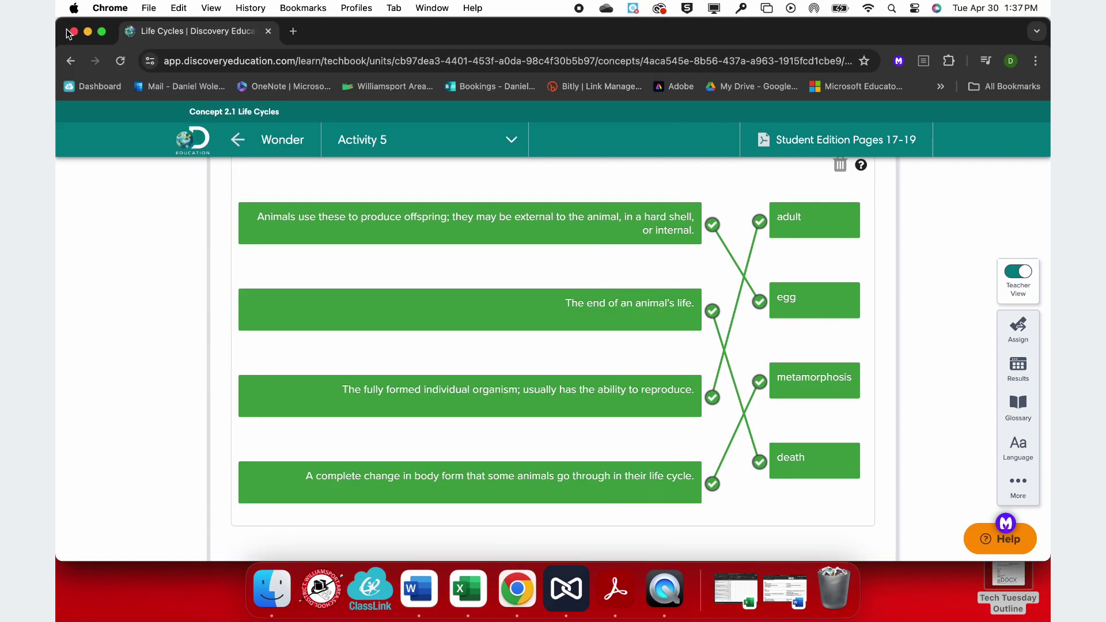
Turn off Teacher View and review Activity 5's questions in the student version.
left_click(1018, 280)
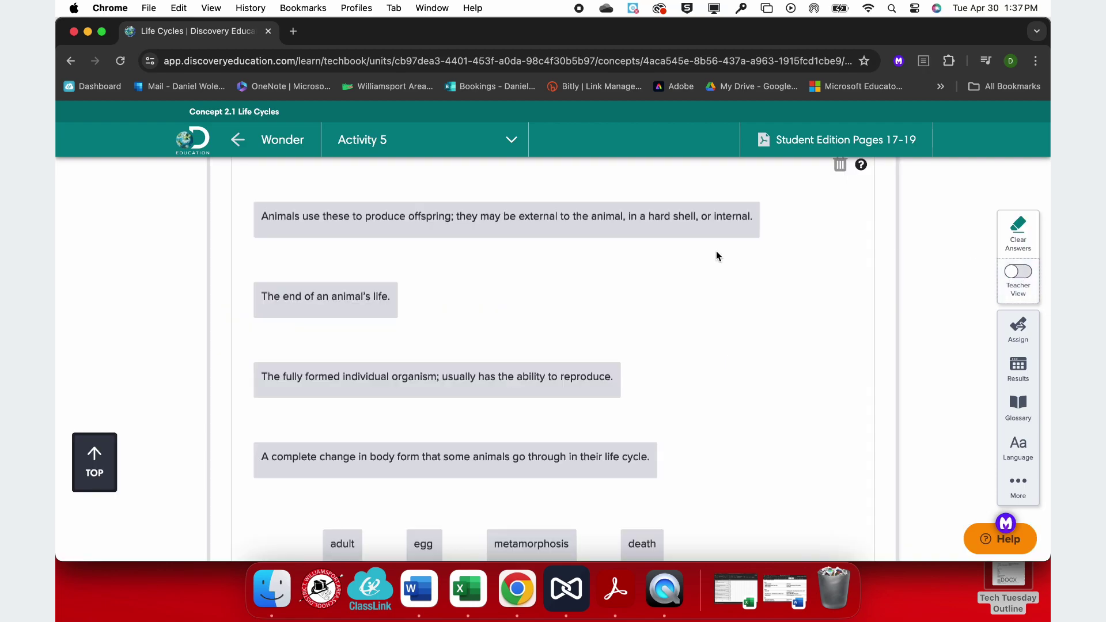
scroll(717, 251, "up", 10)
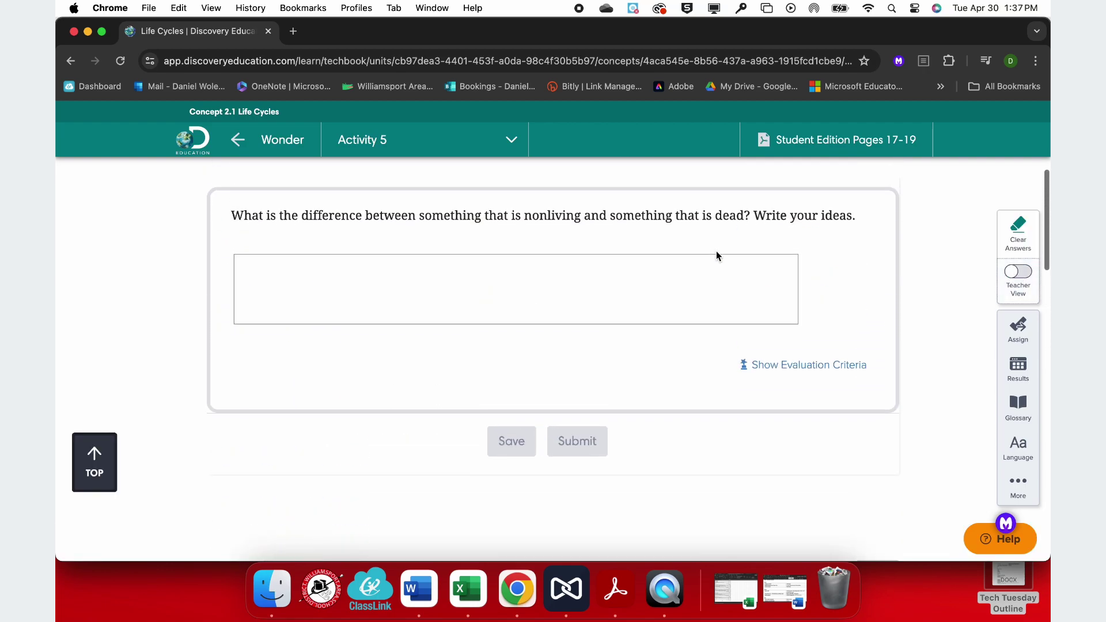
scroll(717, 252, "down", 1)
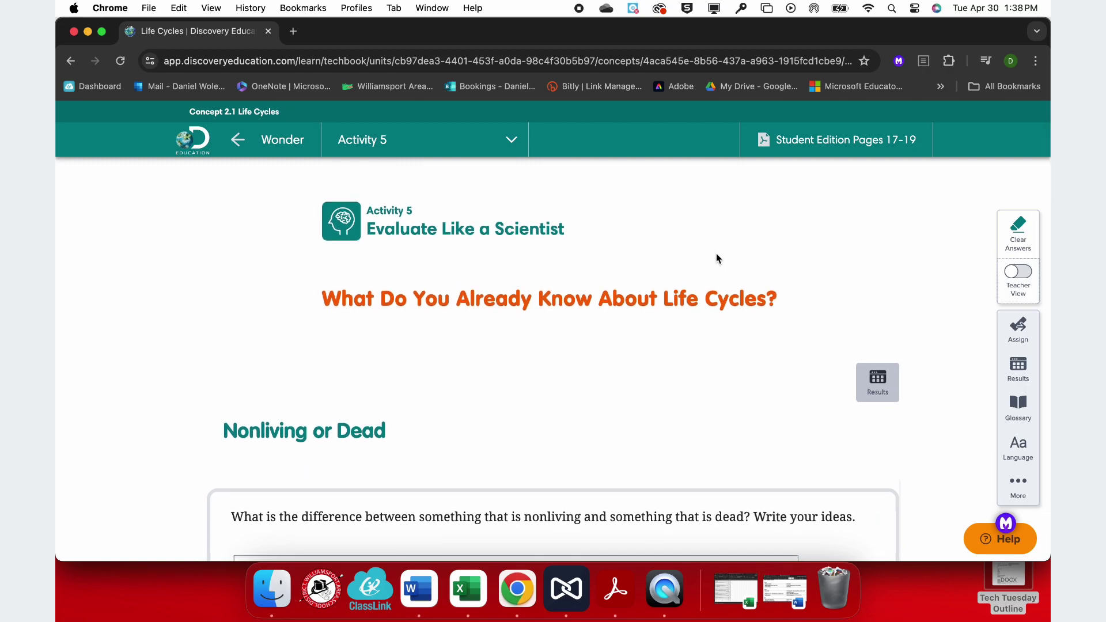
scroll(716, 253, "down", 5)
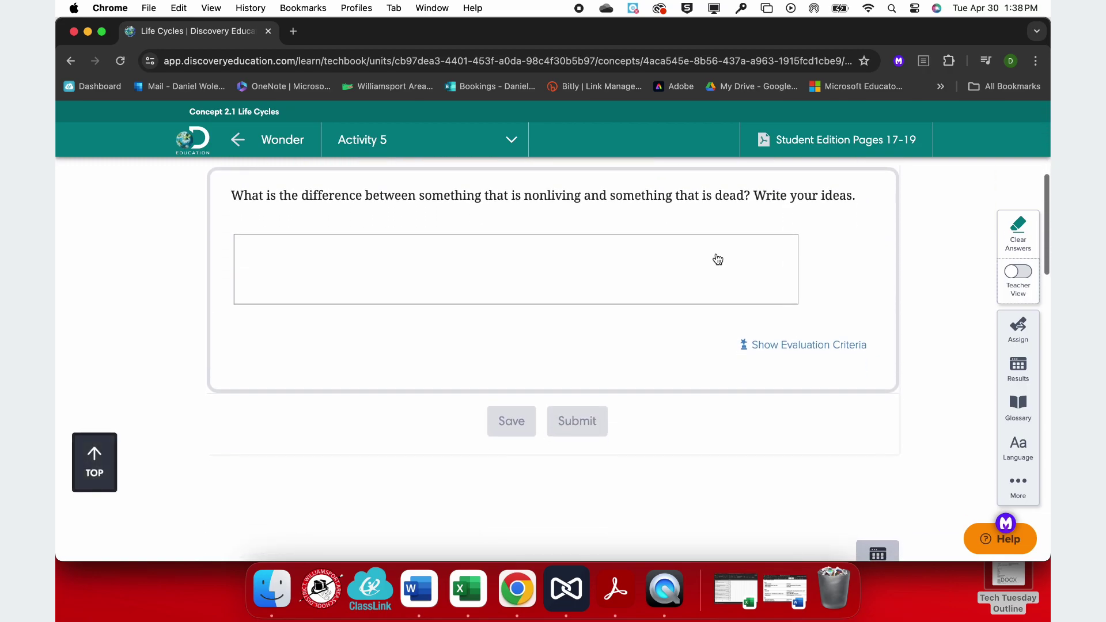
scroll(717, 258, "down", 12)
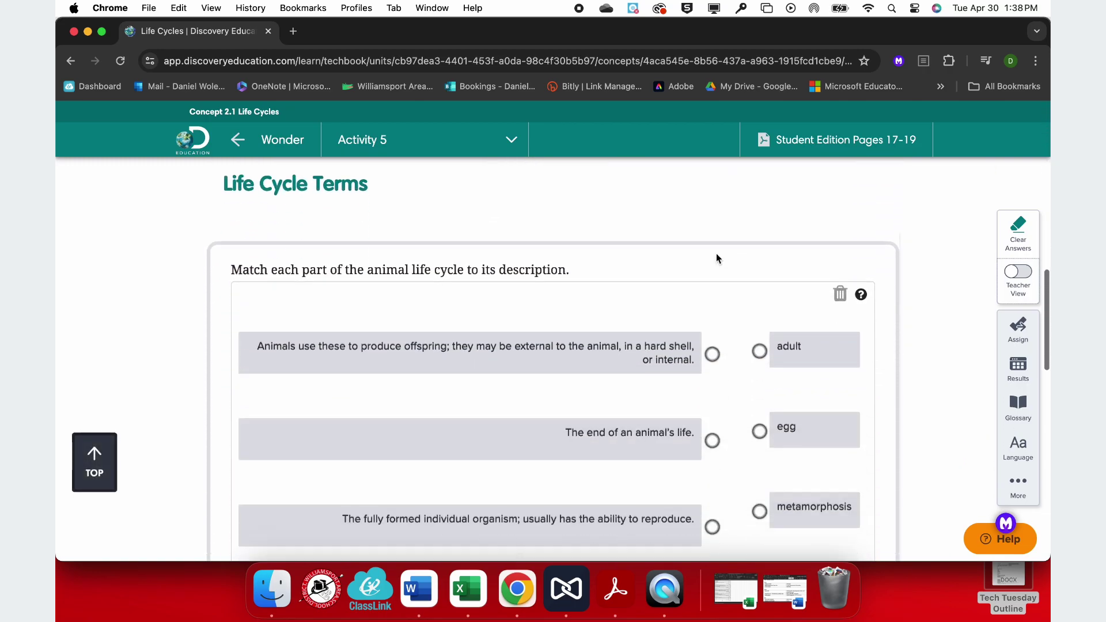
scroll(717, 258, "down", 10)
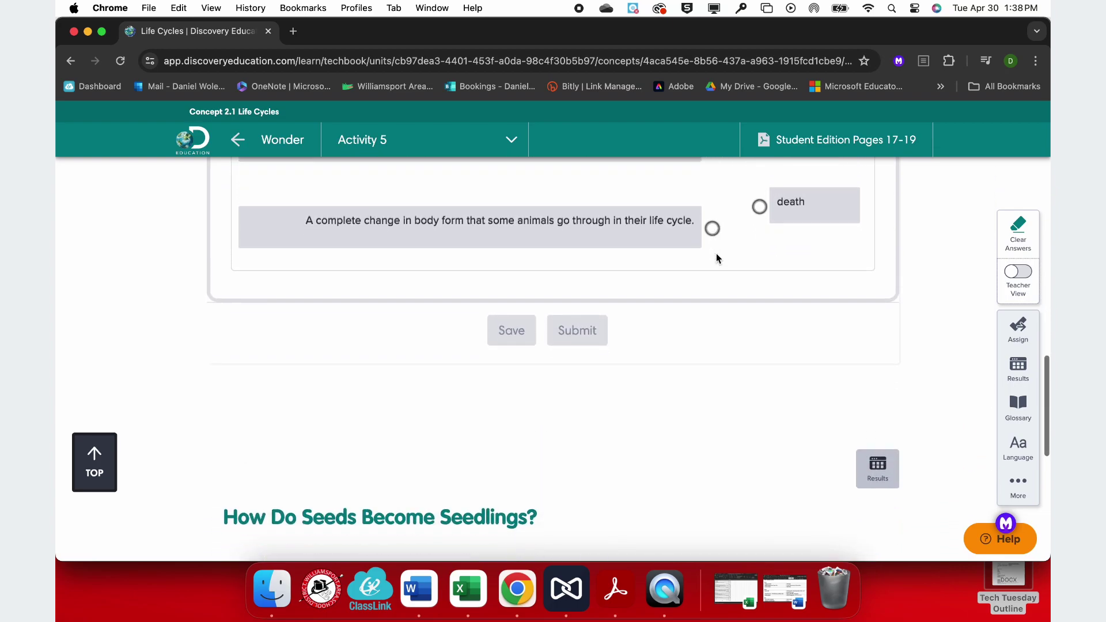
scroll(716, 258, "down", 1)
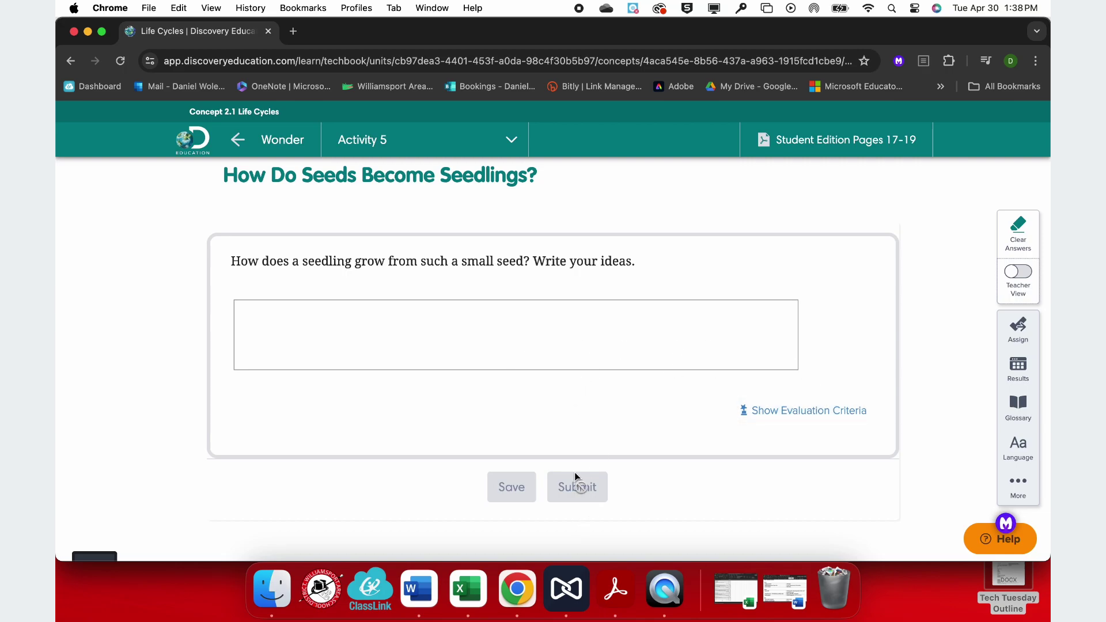
scroll(578, 484, "down", 10)
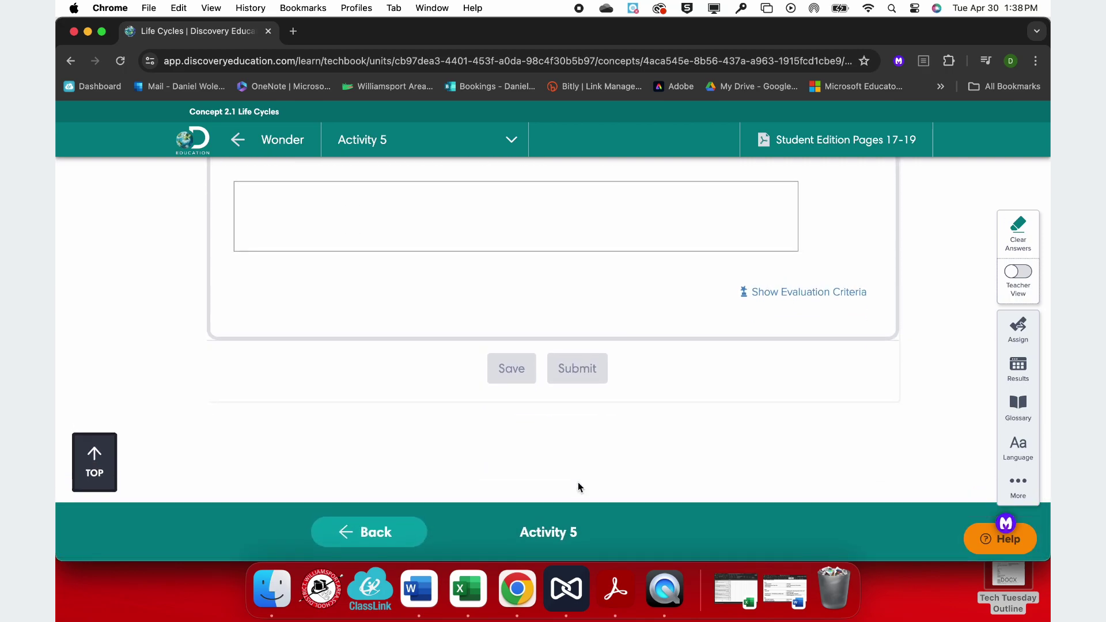
scroll(578, 482, "up", 10)
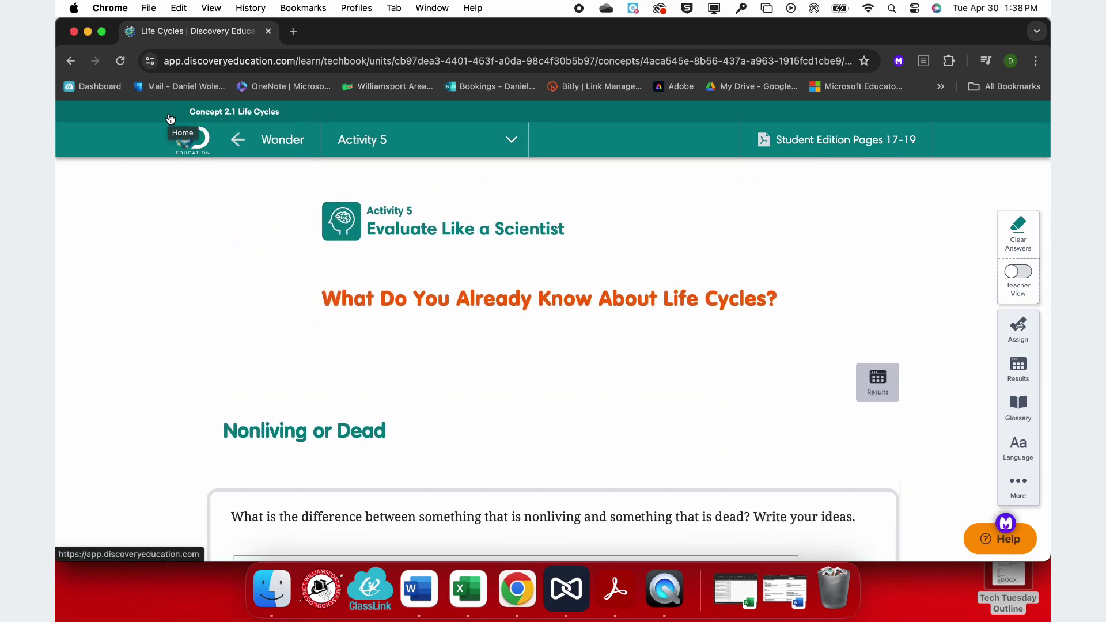
Return to the Discovery Education home page and show the side menu's My DE, Discover and Tools sections.
left_click(199, 142)
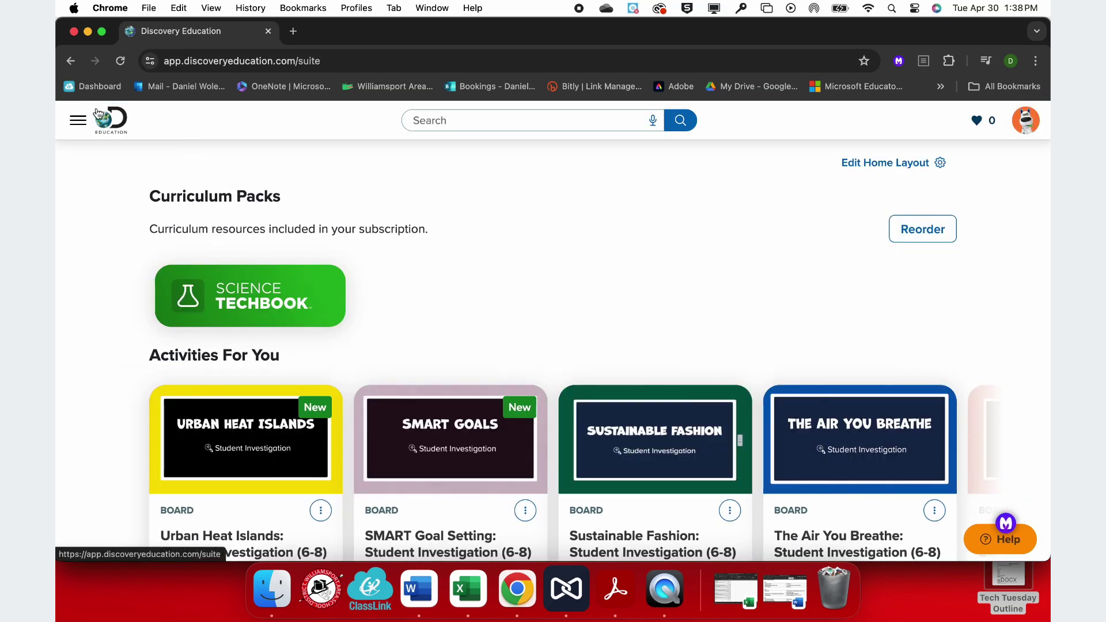
left_click(76, 122)
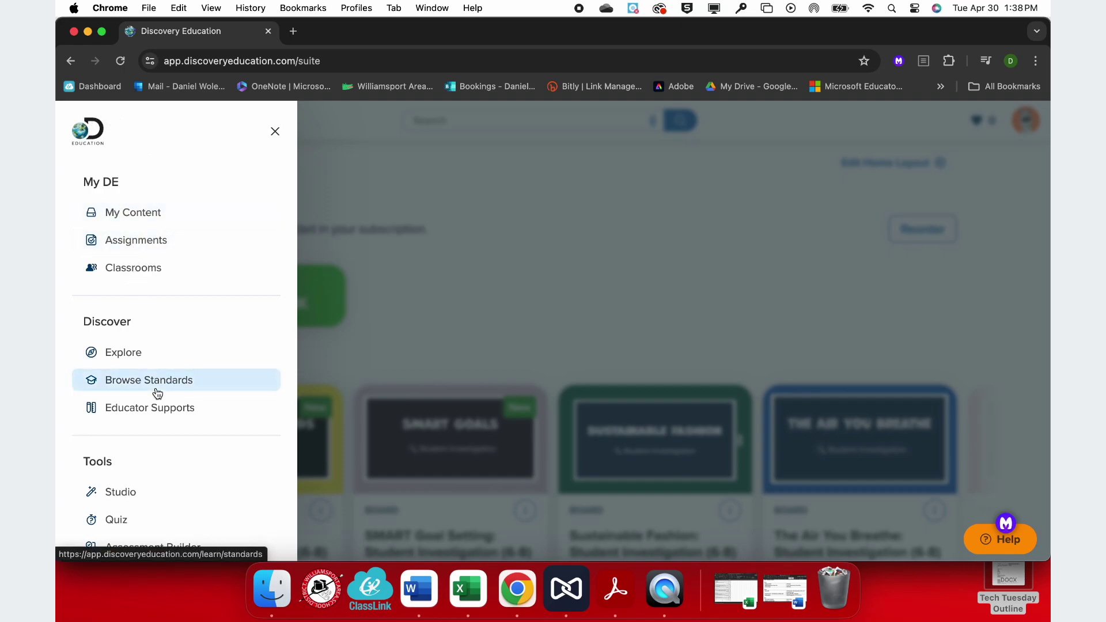
scroll(157, 393, "down", 3)
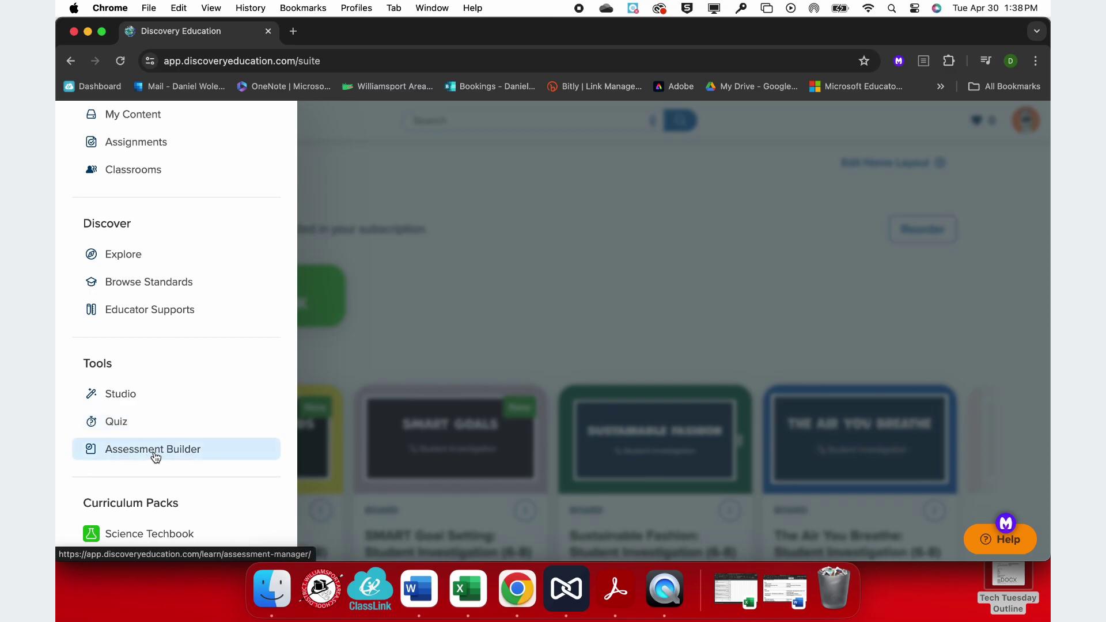
scroll(154, 334, "up", 3)
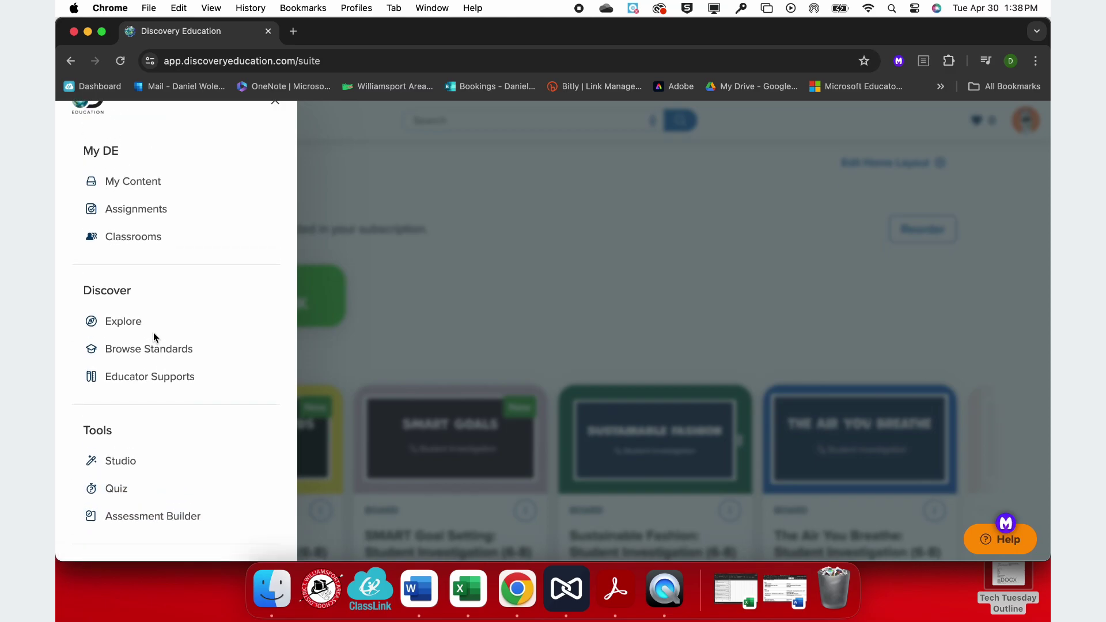
Open My DE Assignments and review the four active PLC Test assignments, including Life Cycles: Wonder Landing Page.
left_click(149, 218)
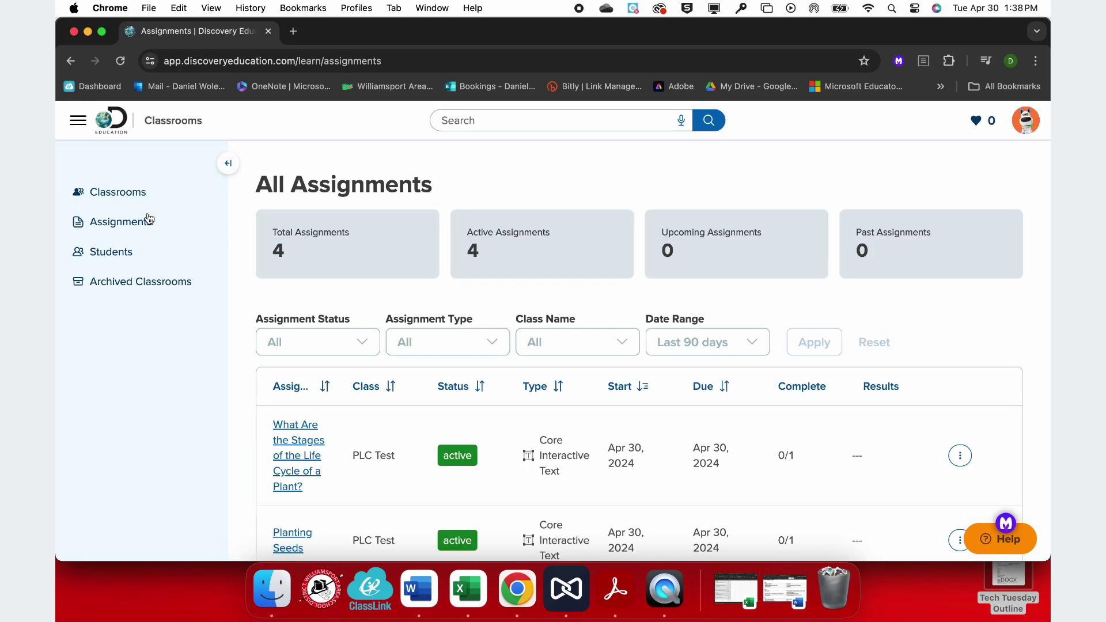
scroll(365, 375, "down", 1)
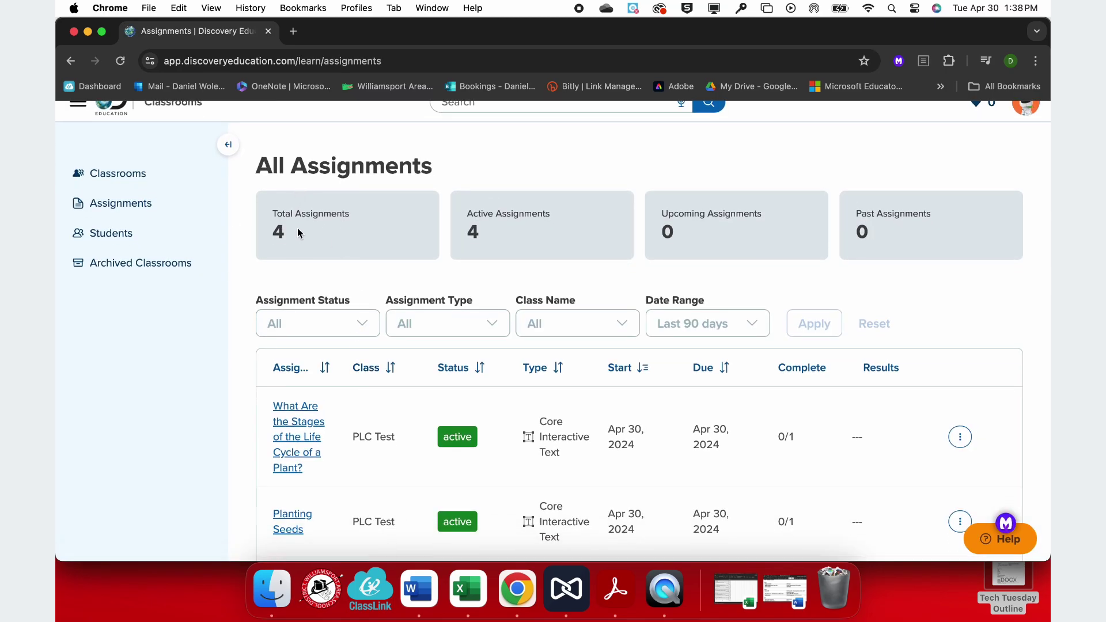
scroll(298, 233, "down", 4)
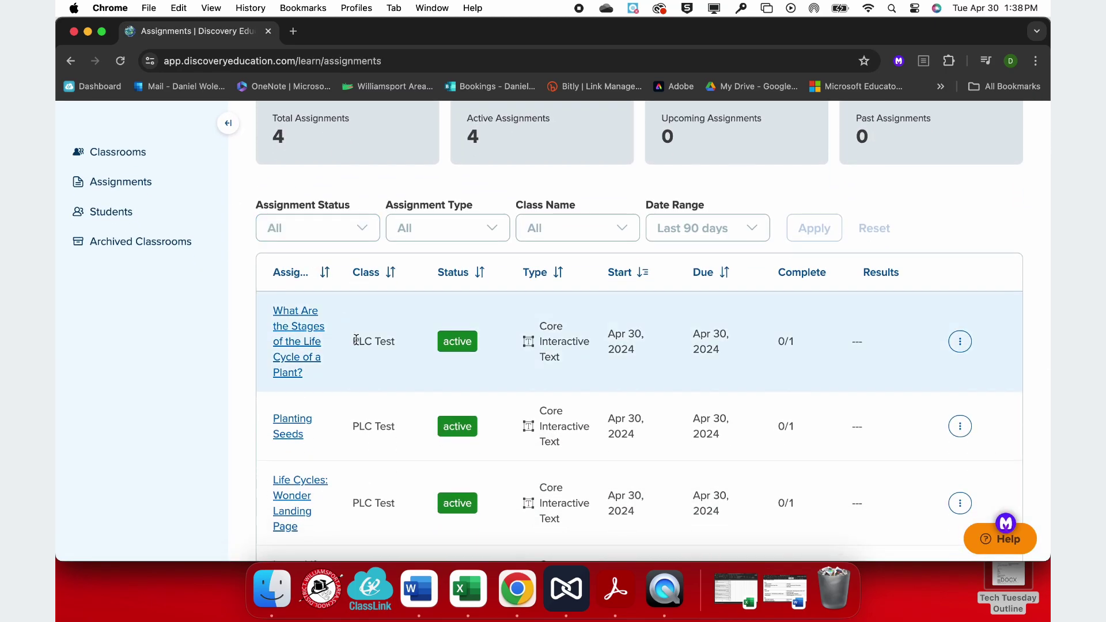
scroll(357, 340, "down", 3)
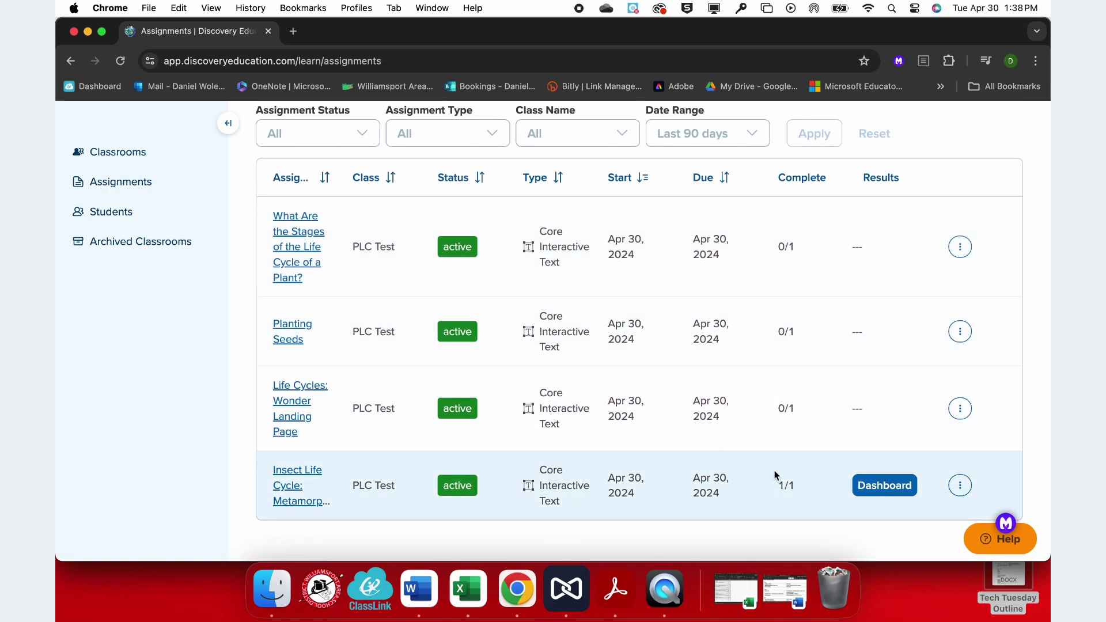
scroll(746, 343, "up", 8)
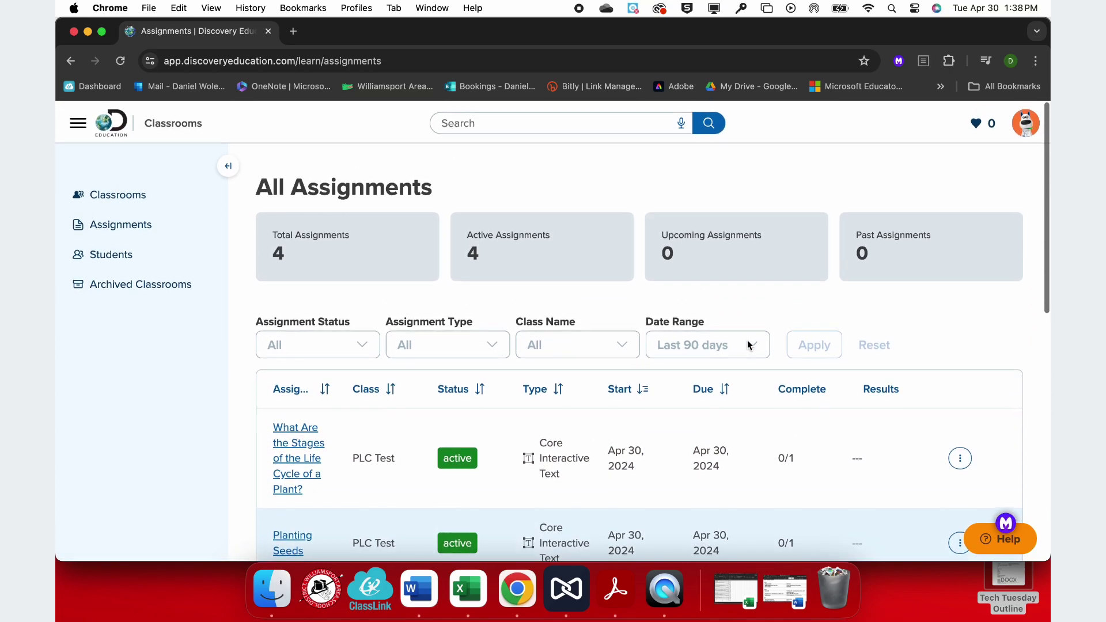